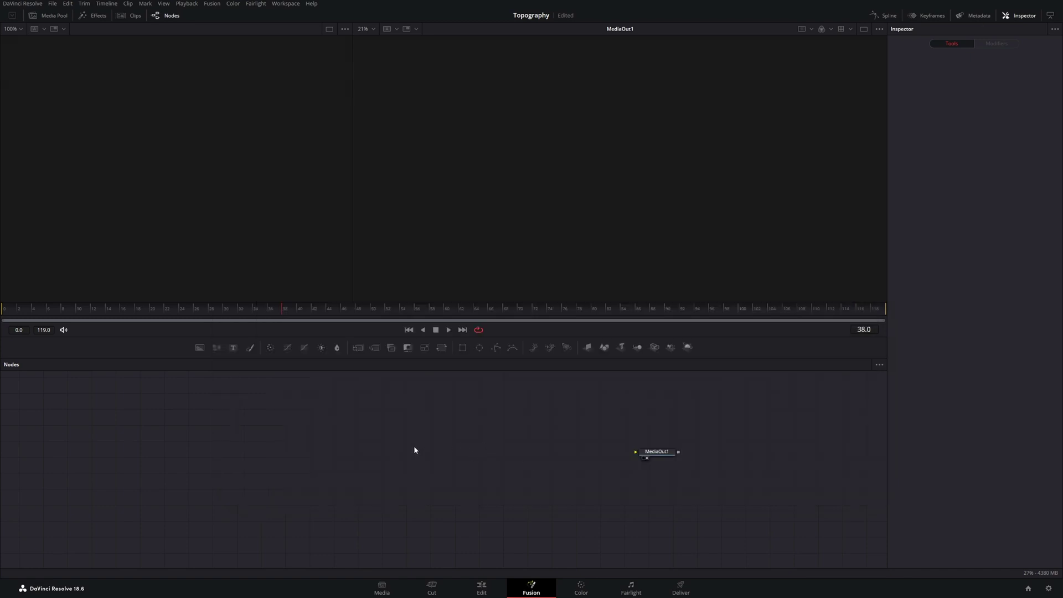
Save the project and add a BetterTopography generator node to the graph
{"action": "key", "text": "ctrl+s"}
{"action": "key", "text": "shift+space"}
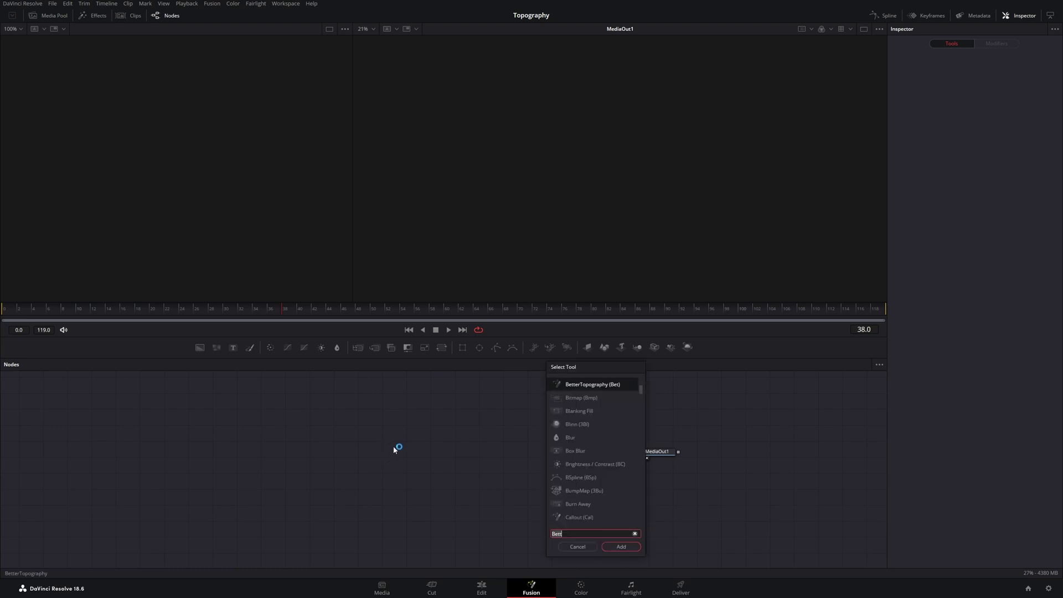
{"action": "type", "text": "bett"}
{"action": "key", "text": "Return"}
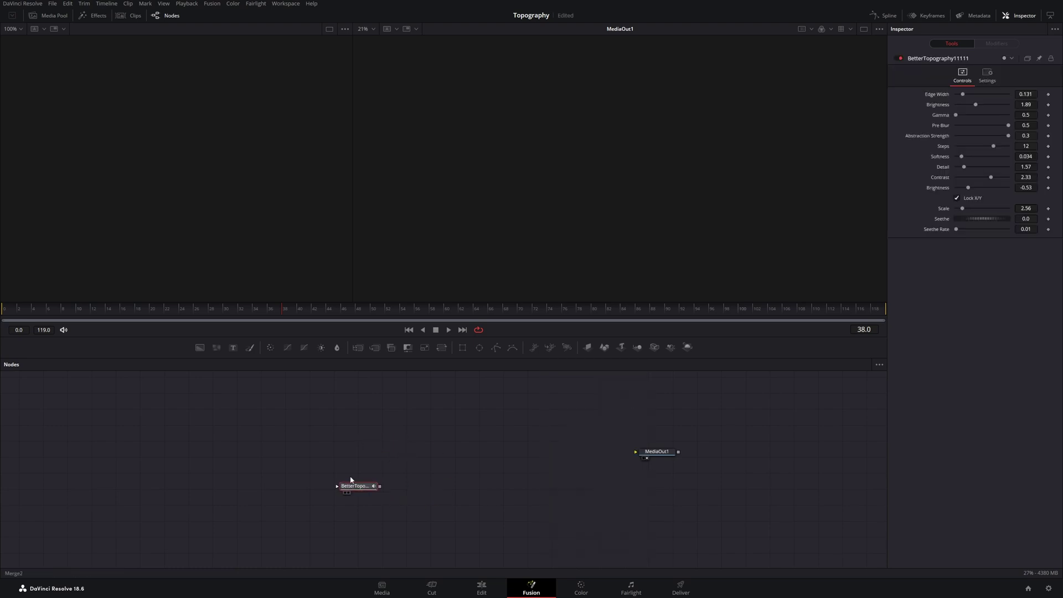
{"action": "left_click", "coordinate": [392, 445]}
Connect BetterTopography's output into MediaOut1 so the contour pattern shows
{"action": "left_click_drag", "start_coordinate": [241, 472], "coordinate": [503, 515]}
{"action": "mouse_move", "coordinate": [389, 452]}
{"action": "left_mouse_down"}
{"action": "mouse_move", "coordinate": [371, 441]}
{"action": "mouse_move", "coordinate": [368, 455]}
{"action": "left_mouse_up"}
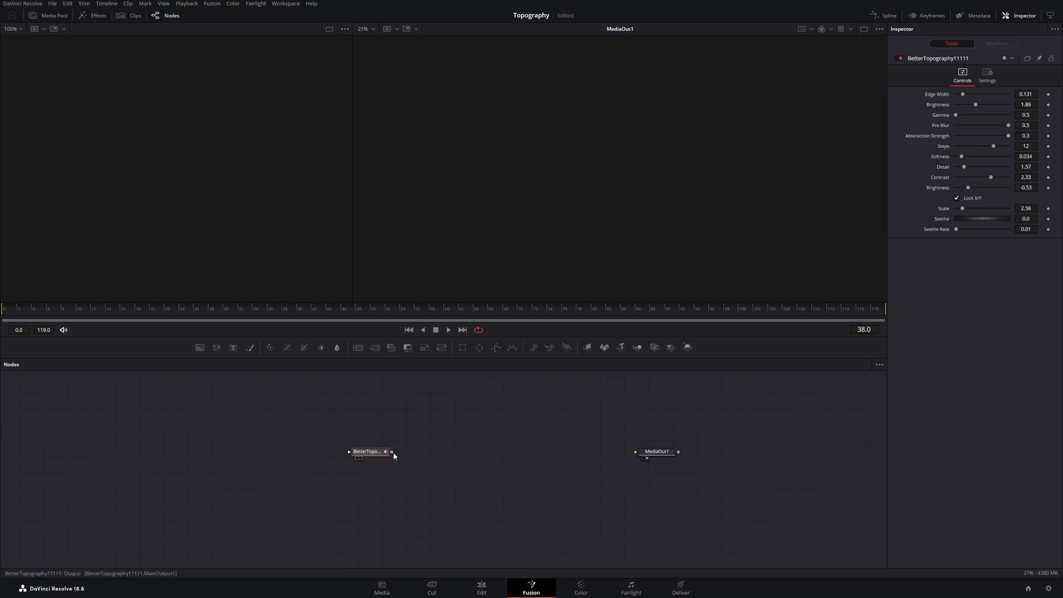
{"action": "mouse_move", "coordinate": [392, 452]}
{"action": "left_mouse_down"}
{"action": "mouse_move", "coordinate": [651, 465]}
{"action": "mouse_move", "coordinate": [656, 455]}
{"action": "left_mouse_up"}
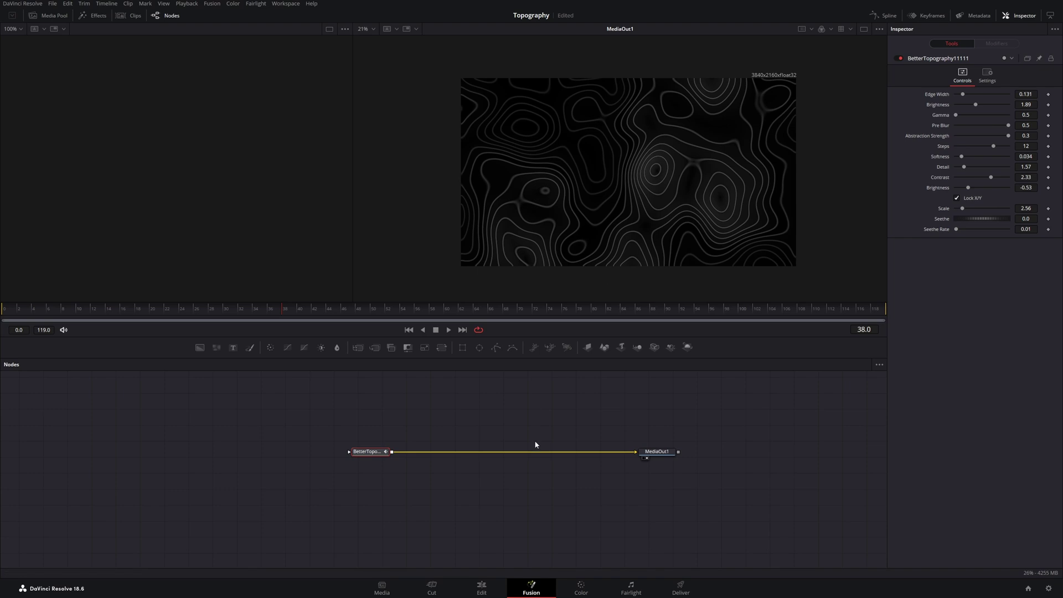
Move MediaOut1 further right and add a Renderer 3D node
{"action": "left_click", "coordinate": [594, 464]}
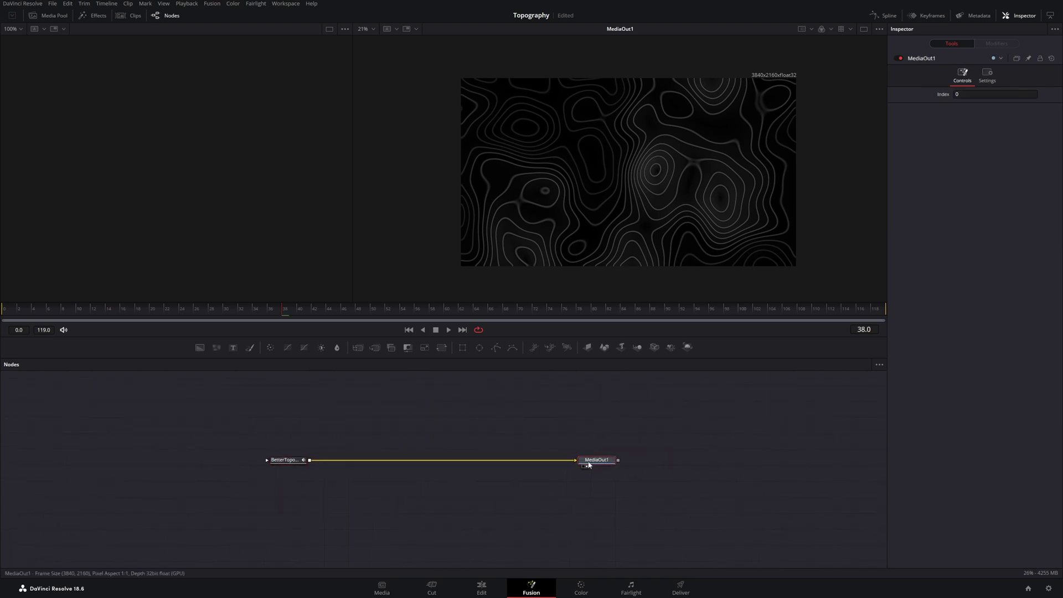
{"action": "left_click_drag", "start_coordinate": [597, 463], "coordinate": [778, 467]}
{"action": "left_click", "coordinate": [566, 421]}
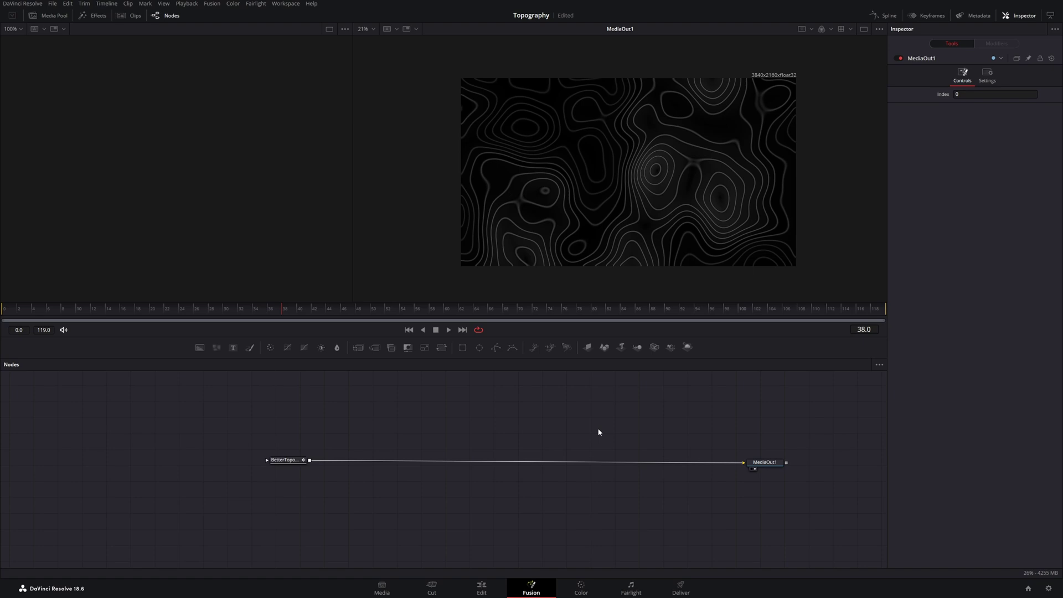
{"action": "key", "text": "shift+space"}
{"action": "type", "text": "ren"}
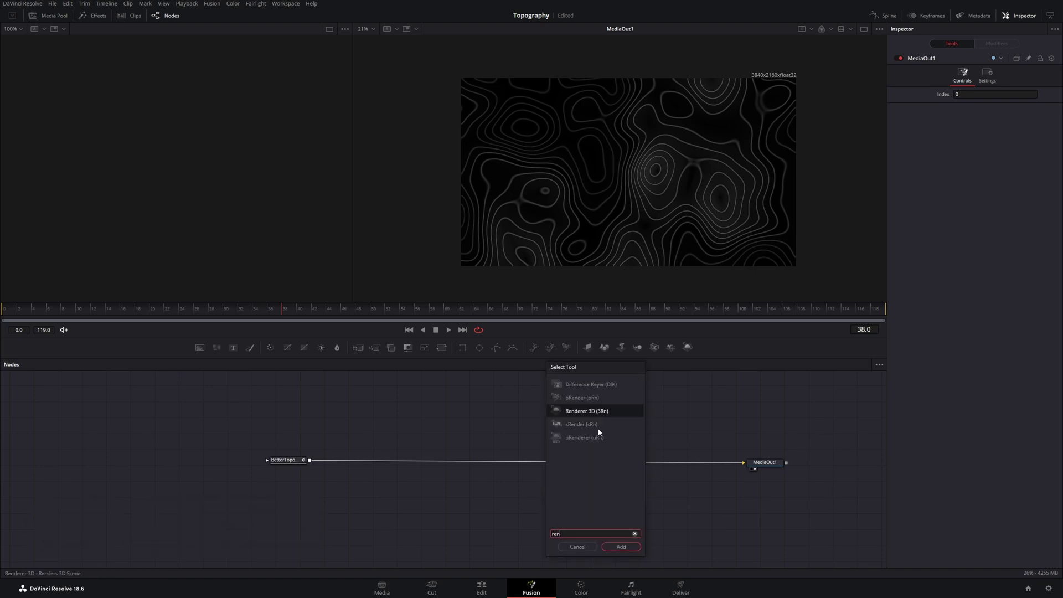
{"action": "type", "text": "der"}
{"action": "key", "text": "Return"}
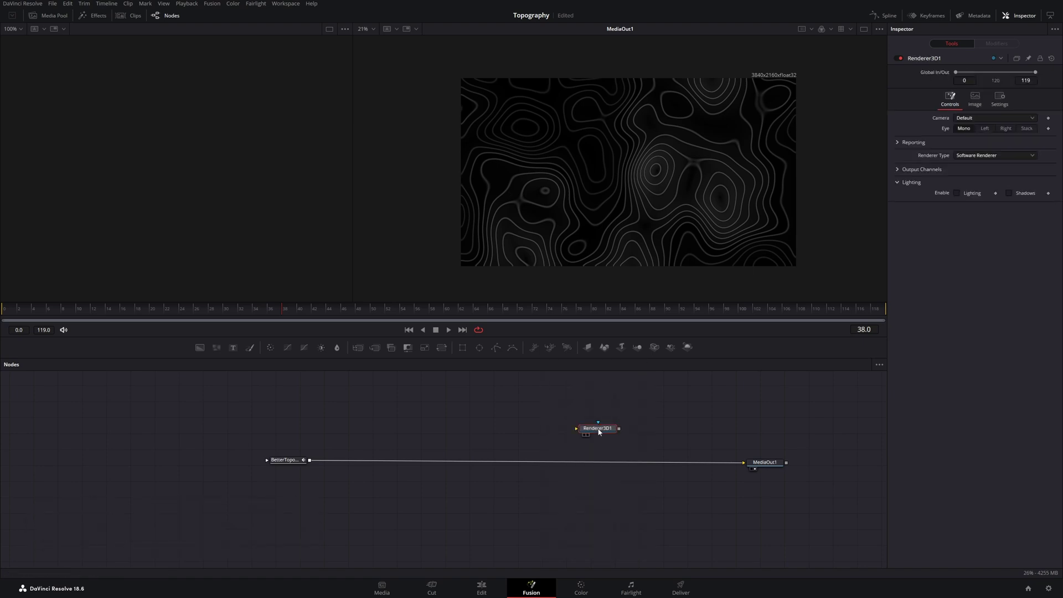
Add a Merge 3D node to the composition
{"action": "key", "text": "shift+space"}
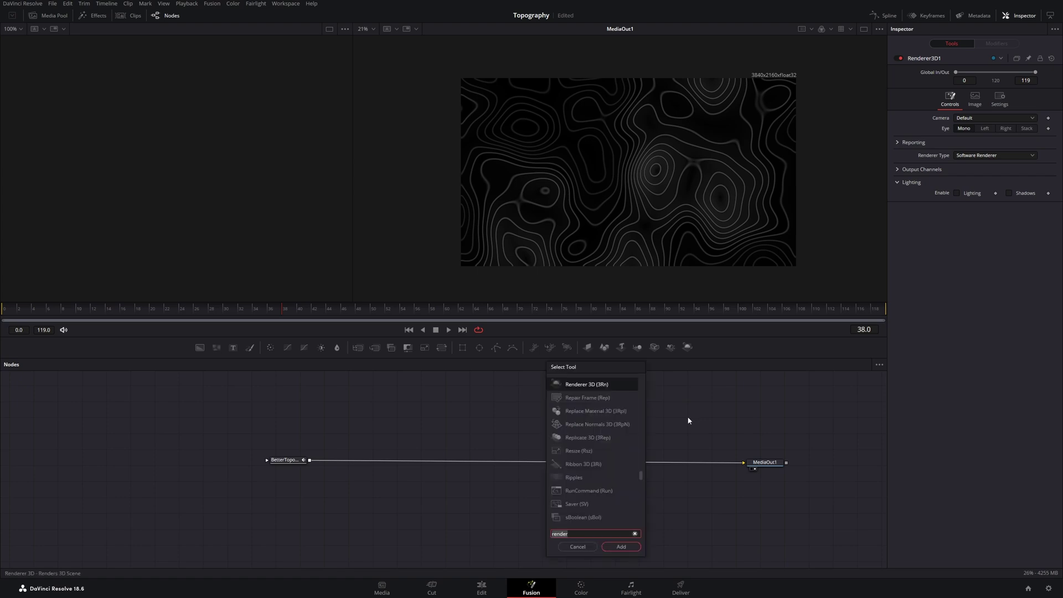
{"action": "type", "text": "merge"}
{"action": "key", "text": "Down"}
{"action": "key", "text": "Return"}
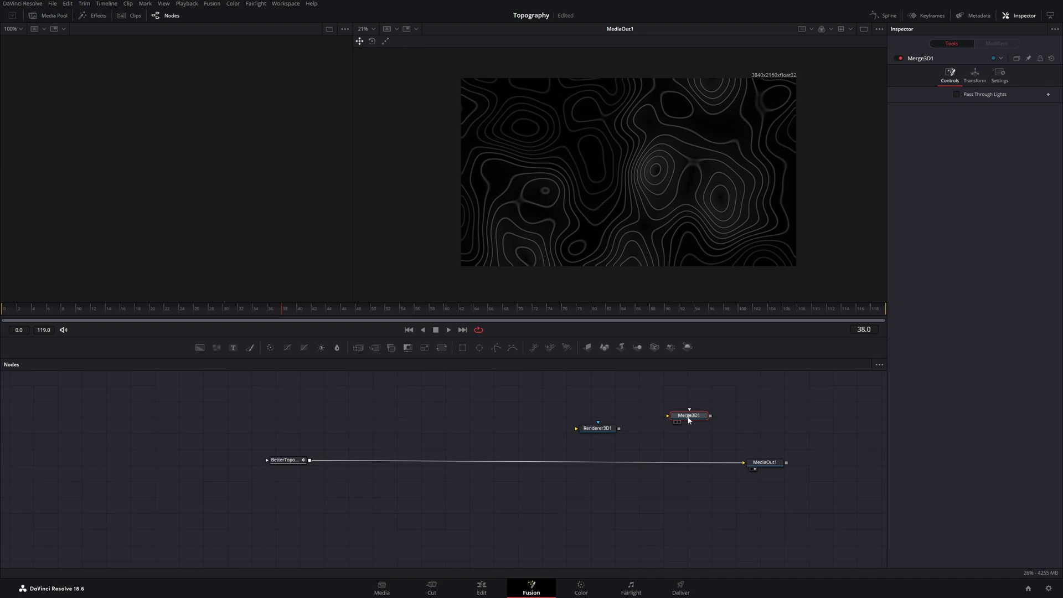
{"action": "left_click", "coordinate": [582, 396]}
{"action": "right_click", "coordinate": [582, 396]}
{"action": "key", "text": "Escape"}
Add a Camera 3D node to the composition
{"action": "key", "text": "shift+space"}
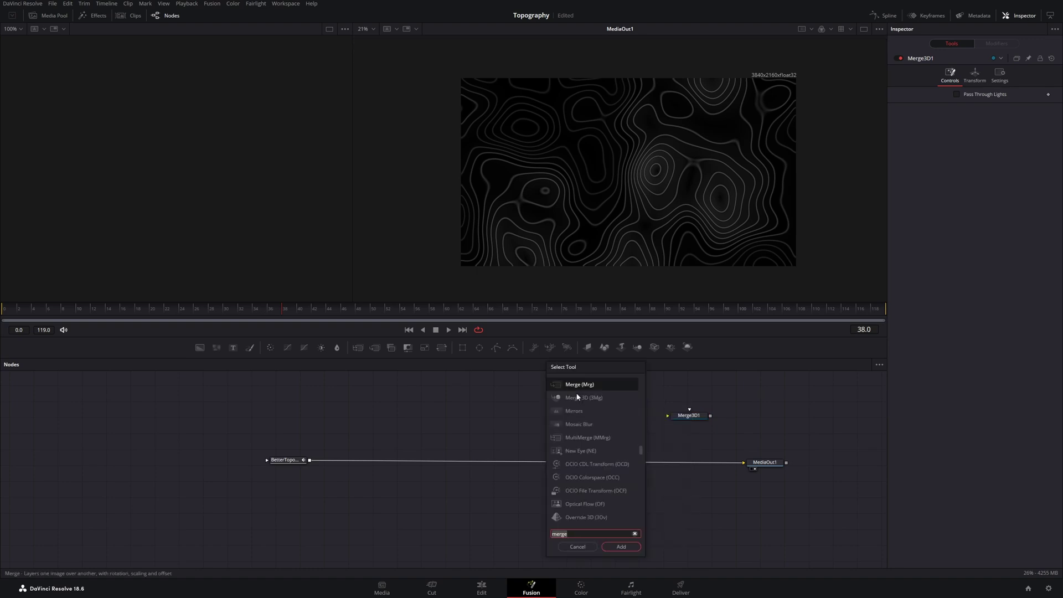
{"action": "type", "text": "camera"}
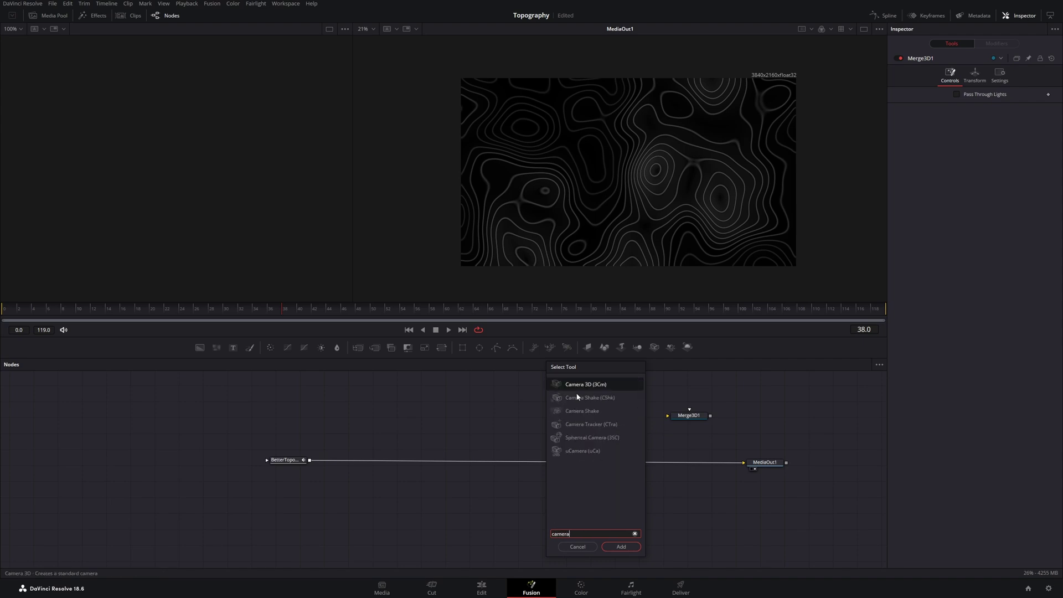
{"action": "key", "text": "Return"}
{"action": "right_click", "coordinate": [507, 429]}
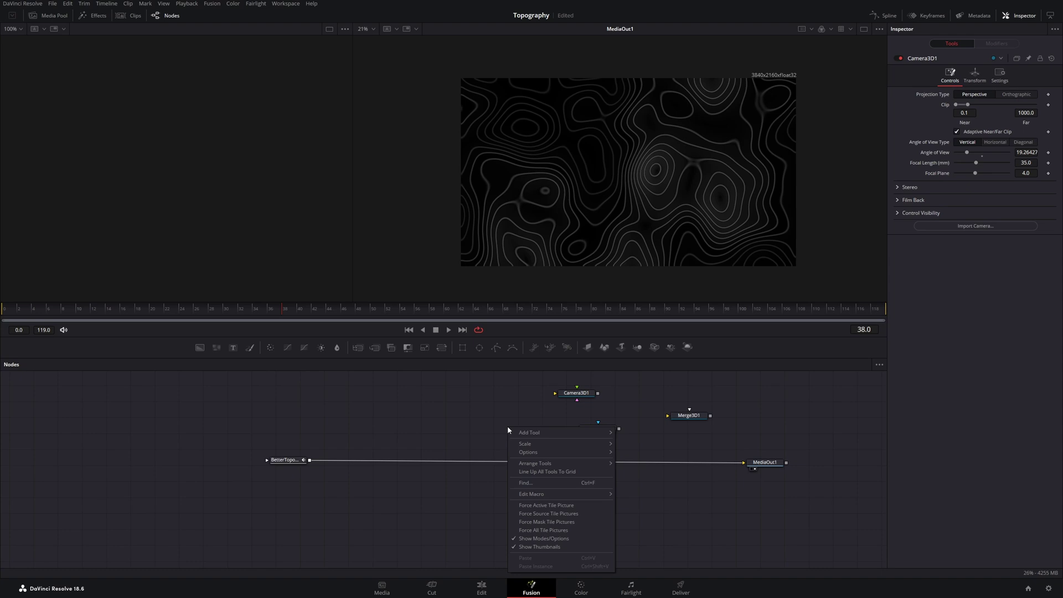
{"action": "key", "text": "Escape"}
Add an Image Plane 3D node and move Renderer3D1 down beside MediaOut1
{"action": "key", "text": "shift+space"}
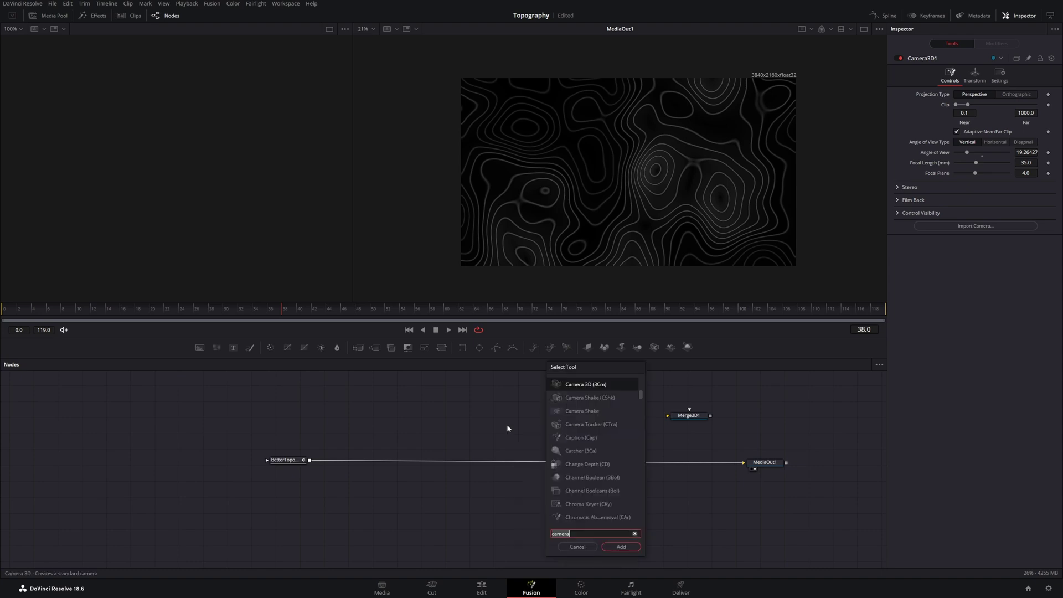
{"action": "type", "text": "image"}
{"action": "key", "text": "Return"}
{"action": "mouse_move", "coordinate": [567, 450]}
{"action": "left_mouse_down"}
{"action": "mouse_move", "coordinate": [635, 486]}
{"action": "mouse_move", "coordinate": [730, 485]}
{"action": "left_mouse_up"}
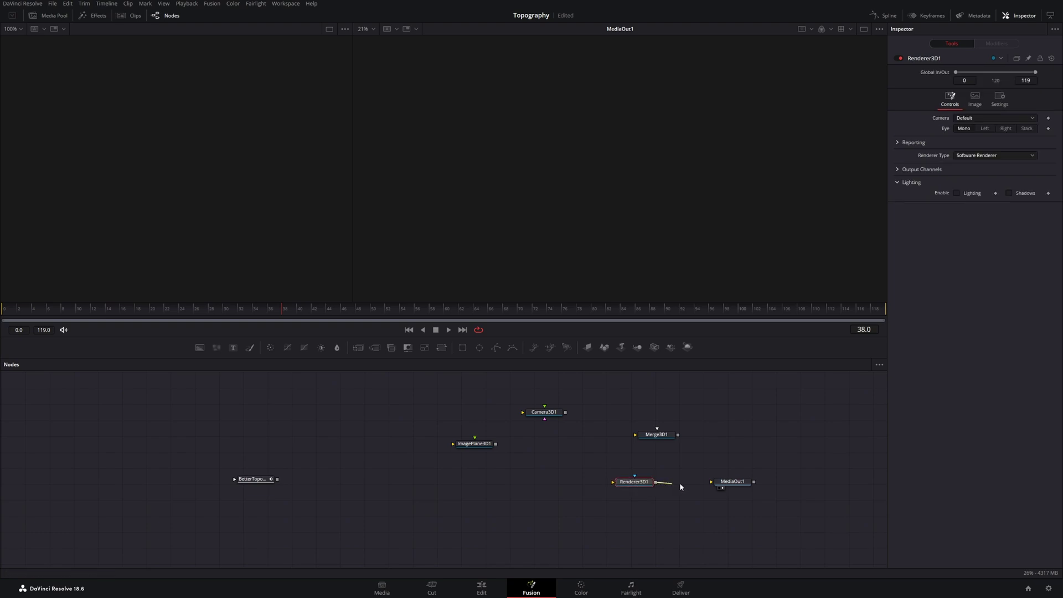
Wire Merge3D1 into Renderer3D1 and Camera3D1 into Merge3D1, arranging the nodes
{"action": "left_click", "coordinate": [740, 485]}
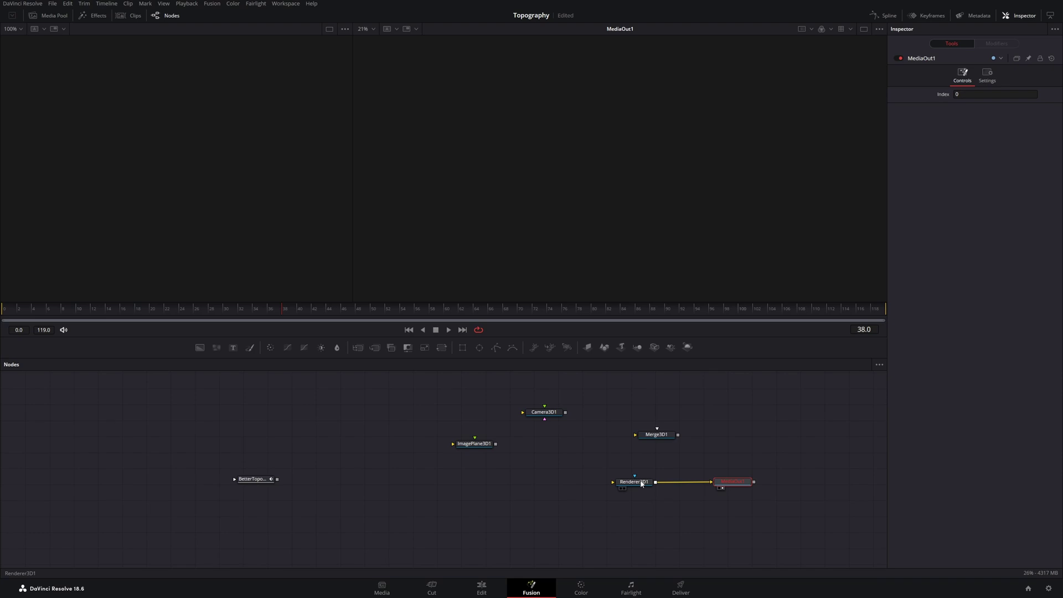
{"action": "mouse_move", "coordinate": [656, 435]}
{"action": "left_mouse_down"}
{"action": "mouse_move", "coordinate": [532, 488]}
{"action": "mouse_move", "coordinate": [612, 481]}
{"action": "left_mouse_up"}
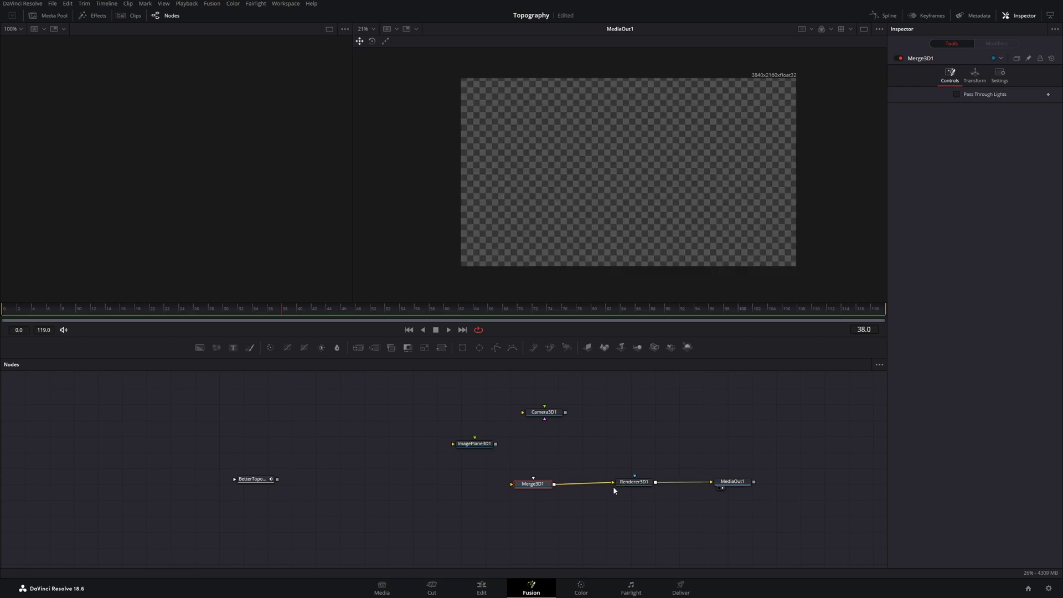
{"action": "mouse_move", "coordinate": [471, 448]}
{"action": "left_mouse_down"}
{"action": "mouse_move", "coordinate": [416, 484]}
{"action": "mouse_move", "coordinate": [512, 484]}
{"action": "left_mouse_up"}
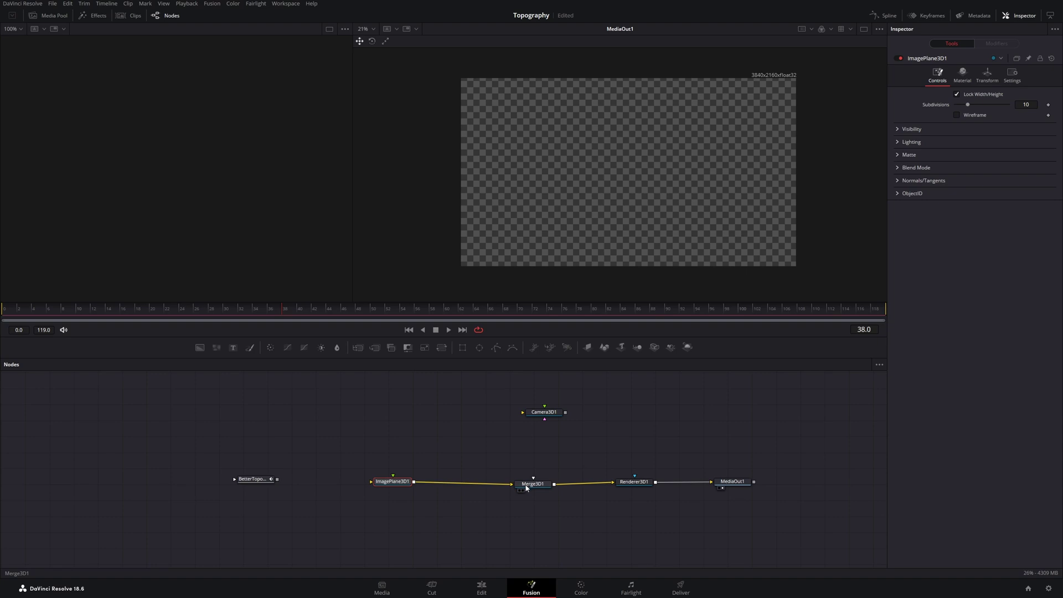
{"action": "left_click_drag", "start_coordinate": [565, 413], "coordinate": [536, 488]}
{"action": "left_click_drag", "start_coordinate": [543, 415], "coordinate": [531, 452]}
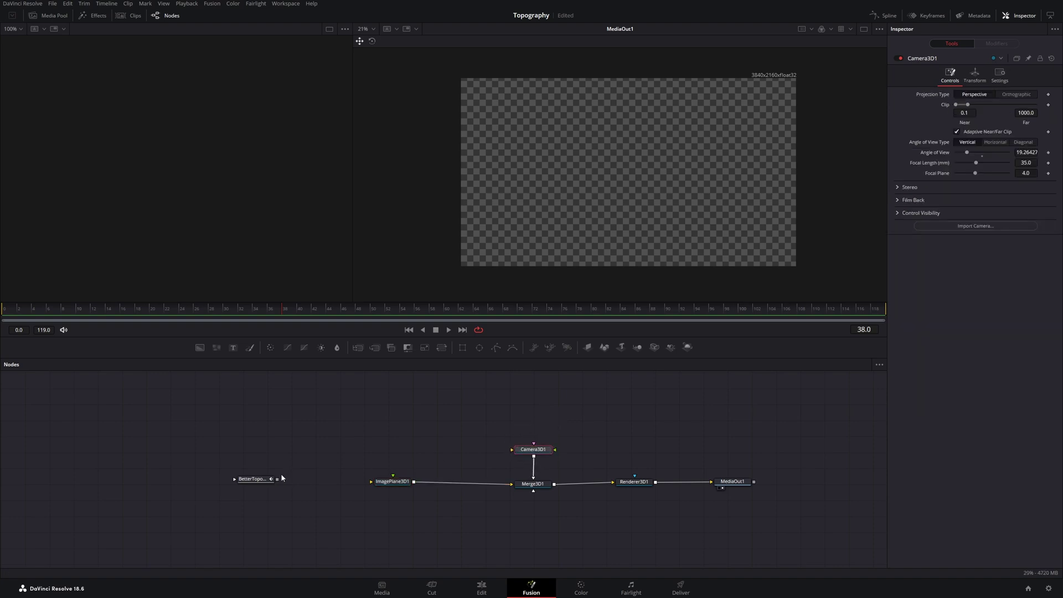
Feed BetterTopography into ImagePlane3D1 and widen the left viewer
{"action": "mouse_move", "coordinate": [265, 487]}
{"action": "left_mouse_down"}
{"action": "mouse_move", "coordinate": [258, 434]}
{"action": "mouse_move", "coordinate": [316, 466]}
{"action": "mouse_move", "coordinate": [390, 484]}
{"action": "left_mouse_up"}
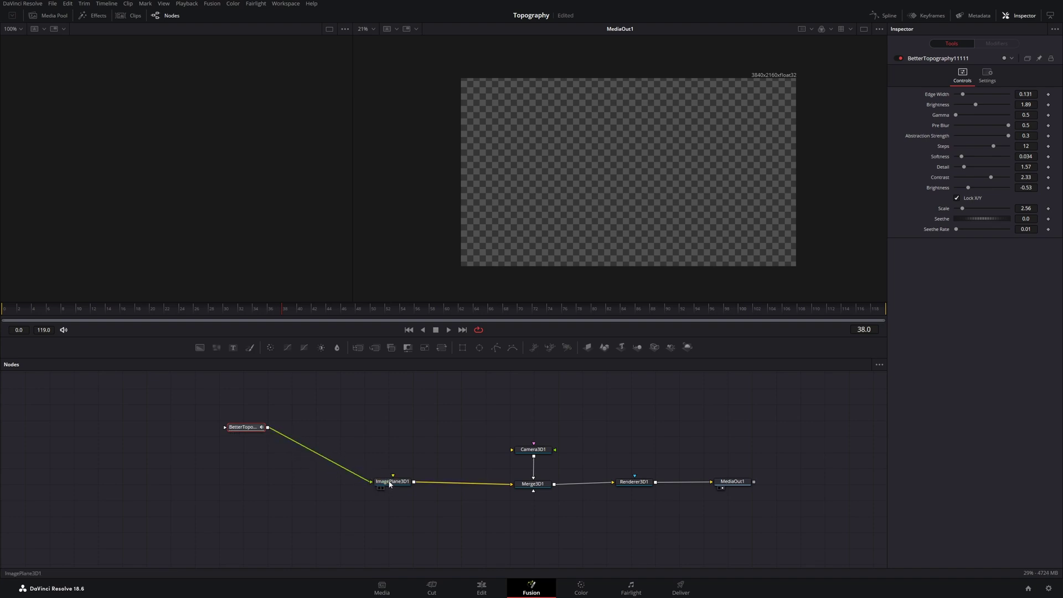
{"action": "left_click_drag", "start_coordinate": [731, 487], "coordinate": [734, 487]}
{"action": "left_click", "coordinate": [734, 486]}
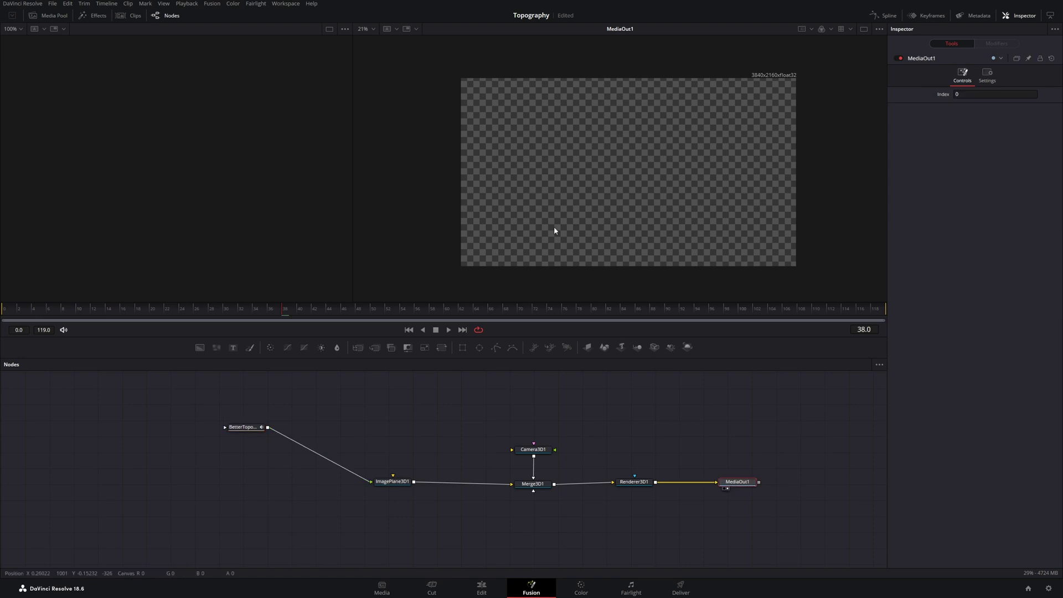
{"action": "left_click_drag", "start_coordinate": [353, 250], "coordinate": [495, 243]}
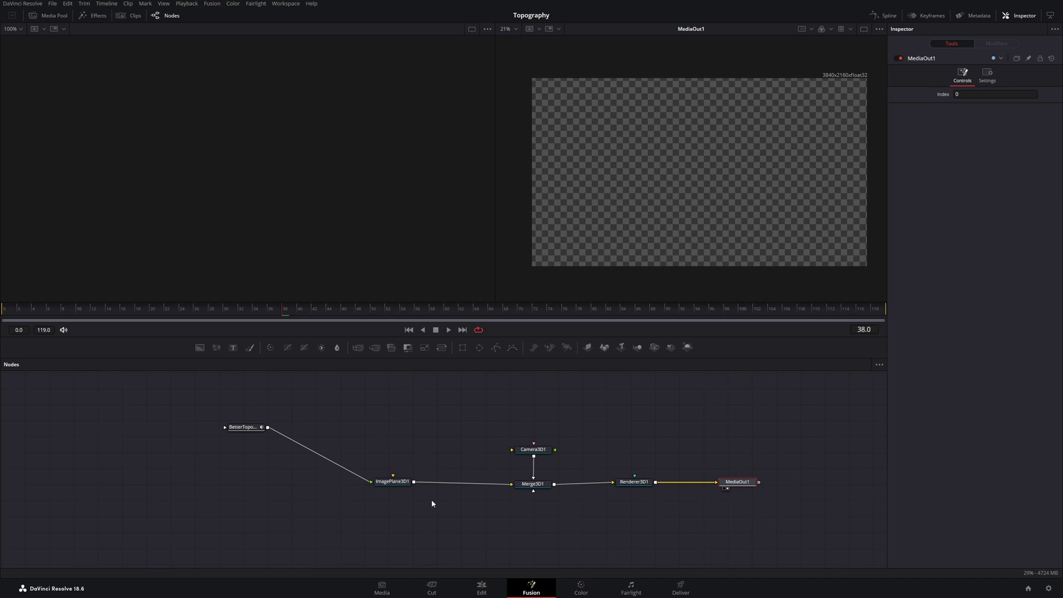
{"action": "left_click", "coordinate": [531, 488]}
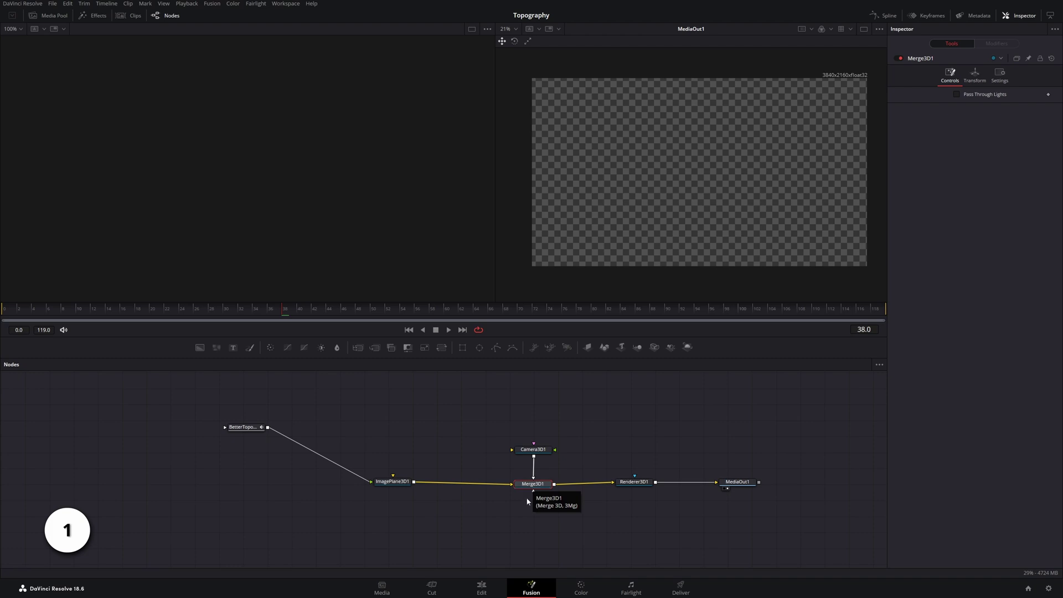
Show Merge3D1's scene in the left viewer and orbit to a side view of the textured plane
{"action": "scroll", "coordinate": [526, 499], "scroll_direction": "up", "scroll_amount": 5}
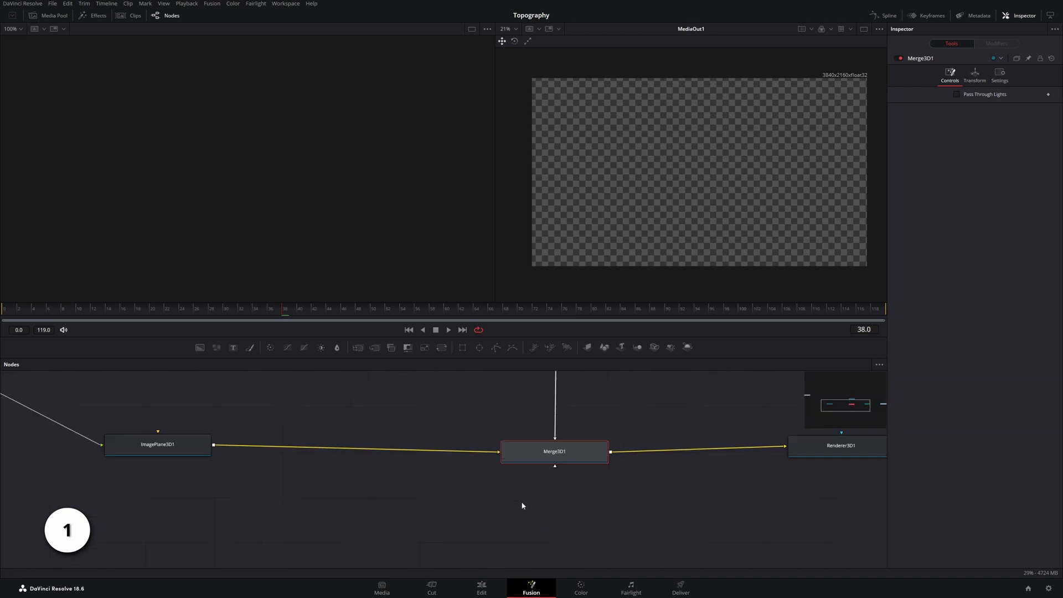
{"action": "left_click", "coordinate": [507, 465]}
{"action": "mouse_move", "coordinate": [257, 208]}
{"action": "left_mouse_down"}
{"action": "mouse_move", "coordinate": [314, 266]}
{"action": "mouse_move", "coordinate": [308, 211]}
{"action": "mouse_move", "coordinate": [258, 227]}
{"action": "mouse_move", "coordinate": [387, 223]}
{"action": "mouse_move", "coordinate": [155, 221]}
{"action": "mouse_move", "coordinate": [240, 208]}
{"action": "mouse_move", "coordinate": [191, 212]}
{"action": "mouse_move", "coordinate": [275, 237]}
{"action": "mouse_move", "coordinate": [308, 209]}
{"action": "mouse_move", "coordinate": [305, 240]}
{"action": "mouse_move", "coordinate": [415, 260]}
{"action": "mouse_move", "coordinate": [270, 251]}
{"action": "mouse_move", "coordinate": [112, 211]}
{"action": "mouse_move", "coordinate": [439, 230]}
{"action": "mouse_move", "coordinate": [317, 273]}
{"action": "mouse_move", "coordinate": [164, 245]}
{"action": "mouse_move", "coordinate": [283, 229]}
{"action": "left_mouse_up"}
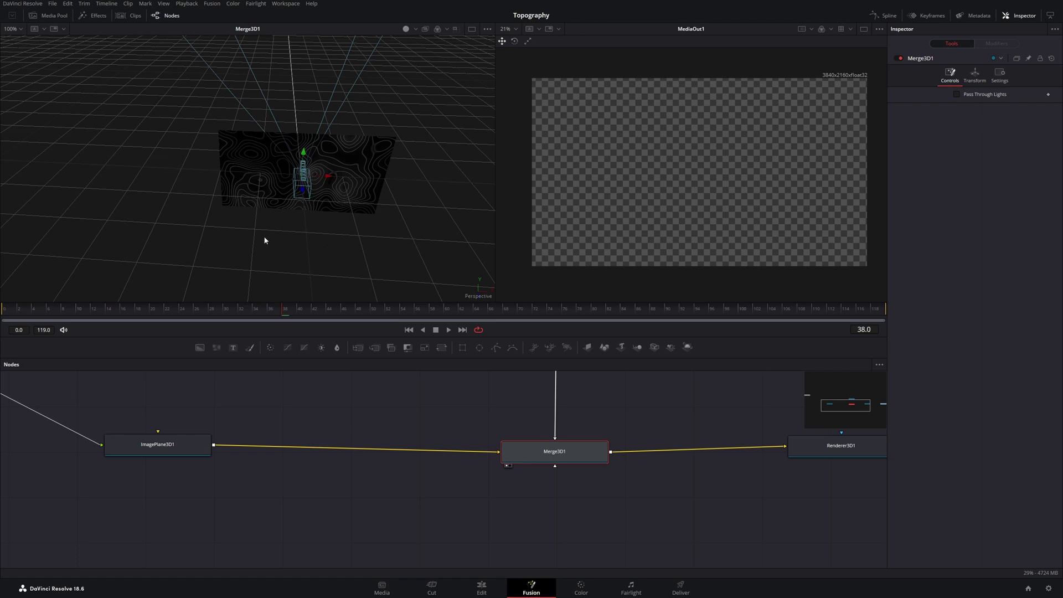
{"action": "right_click", "coordinate": [258, 209]}
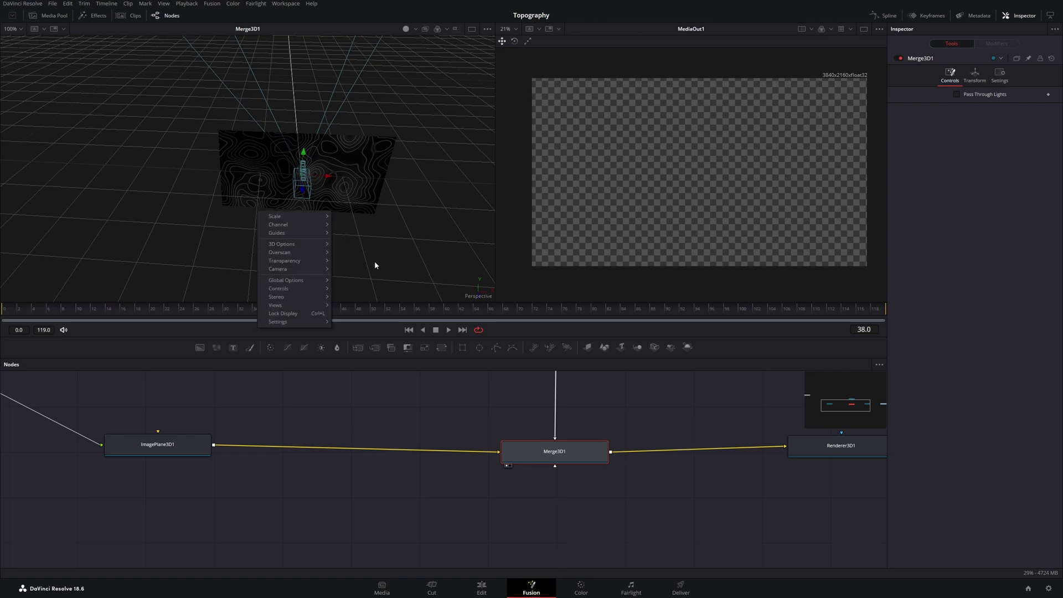
{"action": "mouse_move", "coordinate": [280, 237]}
{"action": "left_mouse_down"}
{"action": "mouse_move", "coordinate": [311, 202]}
{"action": "mouse_move", "coordinate": [330, 215]}
{"action": "mouse_move", "coordinate": [275, 197]}
{"action": "mouse_move", "coordinate": [347, 230]}
{"action": "mouse_move", "coordinate": [330, 261]}
{"action": "left_mouse_up"}
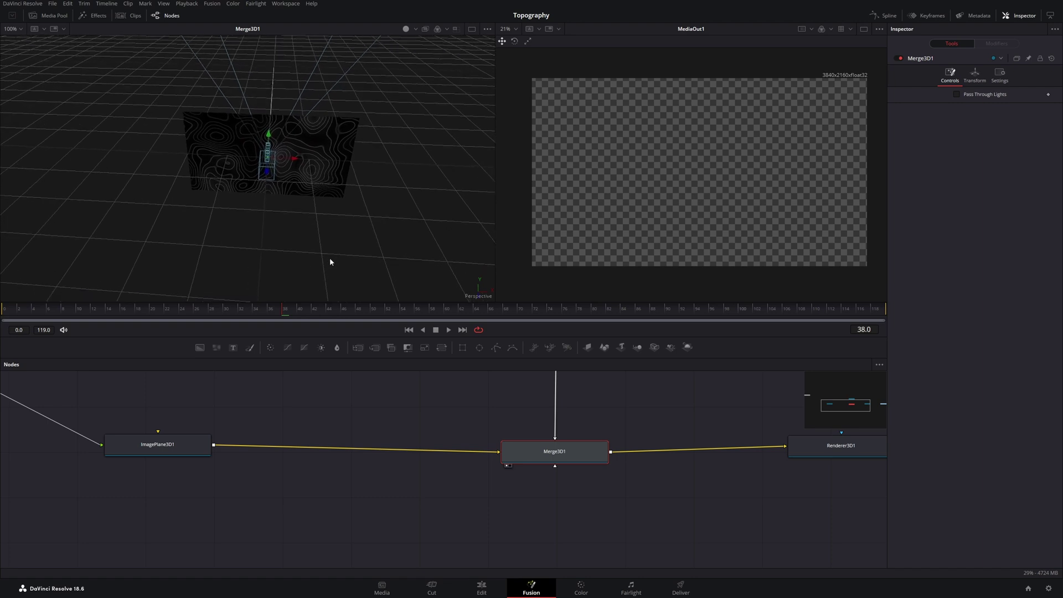
{"action": "left_click", "coordinate": [332, 188]}
{"action": "left_click_drag", "start_coordinate": [393, 117], "coordinate": [166, 252]}
{"action": "left_click", "coordinate": [278, 250]}
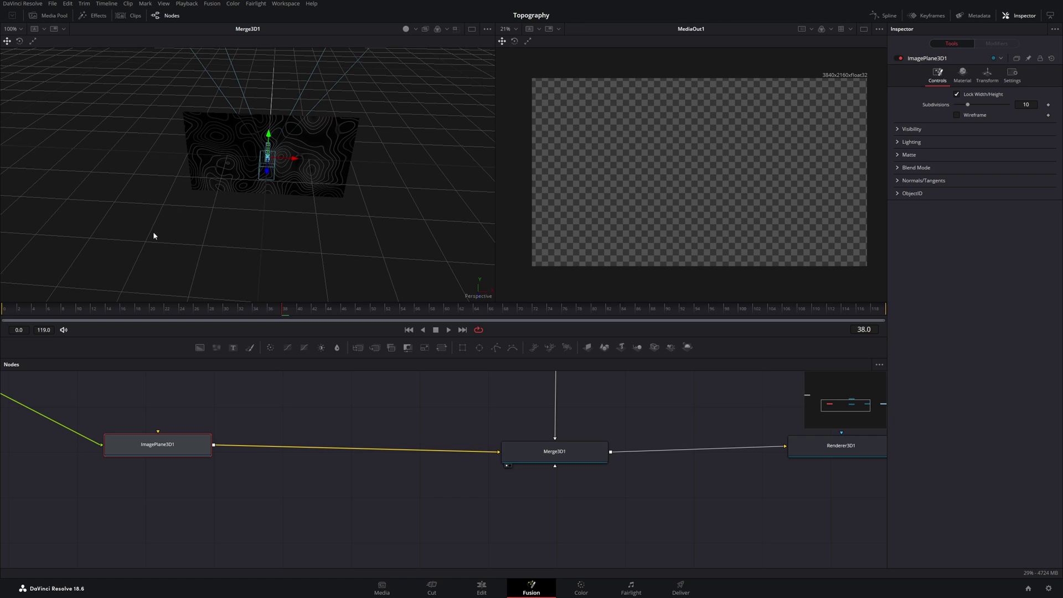
{"action": "mouse_move", "coordinate": [153, 236]}
{"action": "left_mouse_down"}
{"action": "mouse_move", "coordinate": [306, 227]}
{"action": "mouse_move", "coordinate": [351, 202]}
{"action": "mouse_move", "coordinate": [359, 212]}
{"action": "left_mouse_up"}
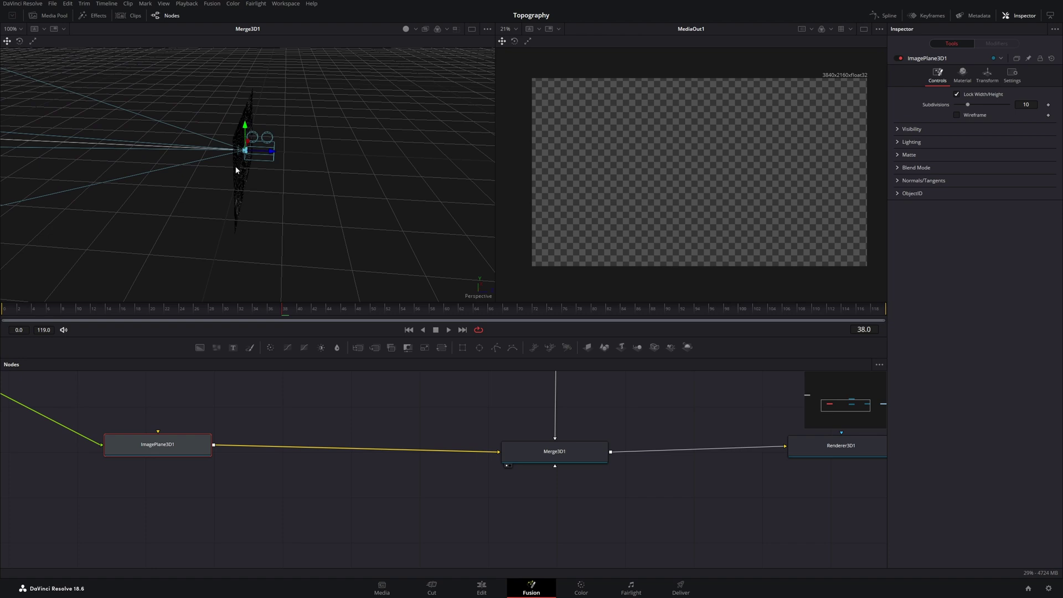
Slide Camera3D1 sideways so the output renders the contour plane through the camera
{"action": "mouse_move", "coordinate": [504, 431]}
{"action": "left_click", "coordinate": [509, 426]}
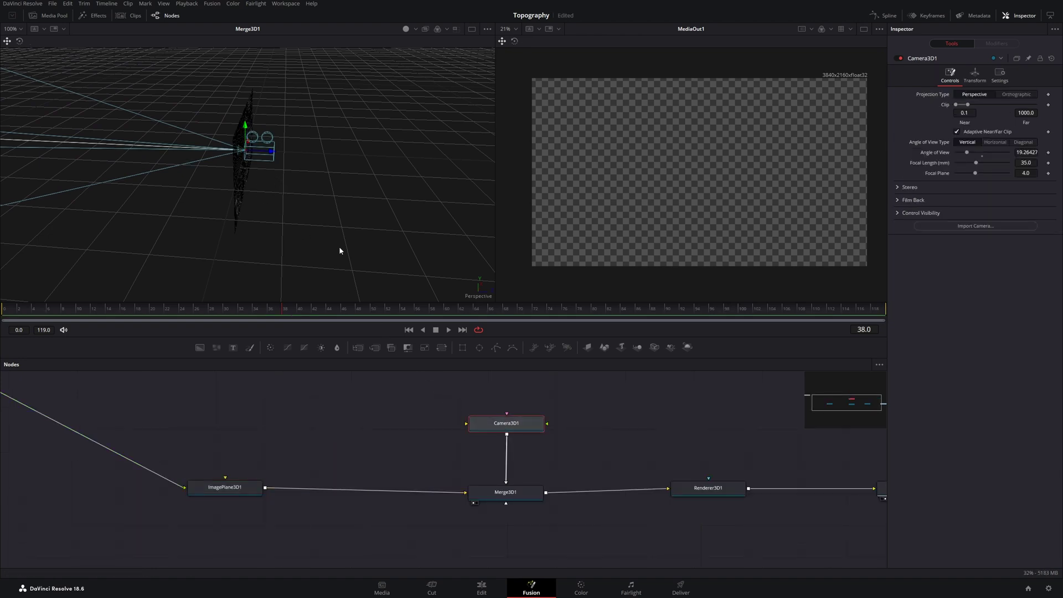
{"action": "mouse_move", "coordinate": [270, 153]}
{"action": "left_mouse_down"}
{"action": "mouse_move", "coordinate": [418, 175]}
{"action": "mouse_move", "coordinate": [566, 174]}
{"action": "left_mouse_up"}
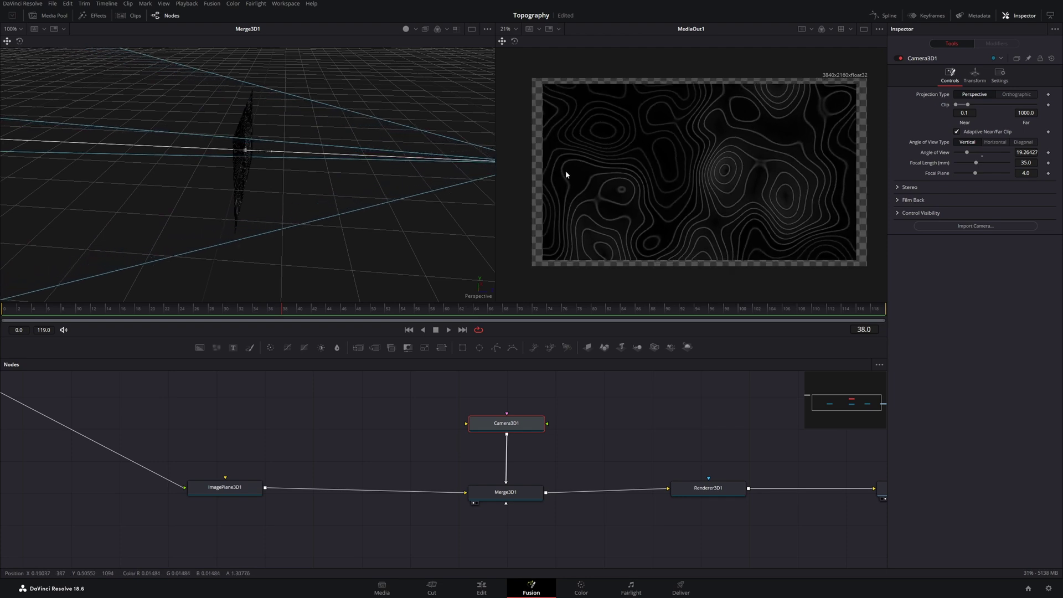
{"action": "mouse_move", "coordinate": [391, 193]}
{"action": "left_mouse_down"}
{"action": "mouse_move", "coordinate": [261, 190]}
{"action": "mouse_move", "coordinate": [301, 218]}
{"action": "left_mouse_up"}
{"action": "scroll", "coordinate": [280, 200], "scroll_direction": "down", "scroll_amount": 3}
{"action": "mouse_move", "coordinate": [261, 448]}
{"action": "left_mouse_down"}
{"action": "mouse_move", "coordinate": [294, 434]}
{"action": "mouse_move", "coordinate": [463, 462]}
{"action": "mouse_move", "coordinate": [515, 454]}
{"action": "mouse_move", "coordinate": [518, 472]}
{"action": "left_mouse_up"}
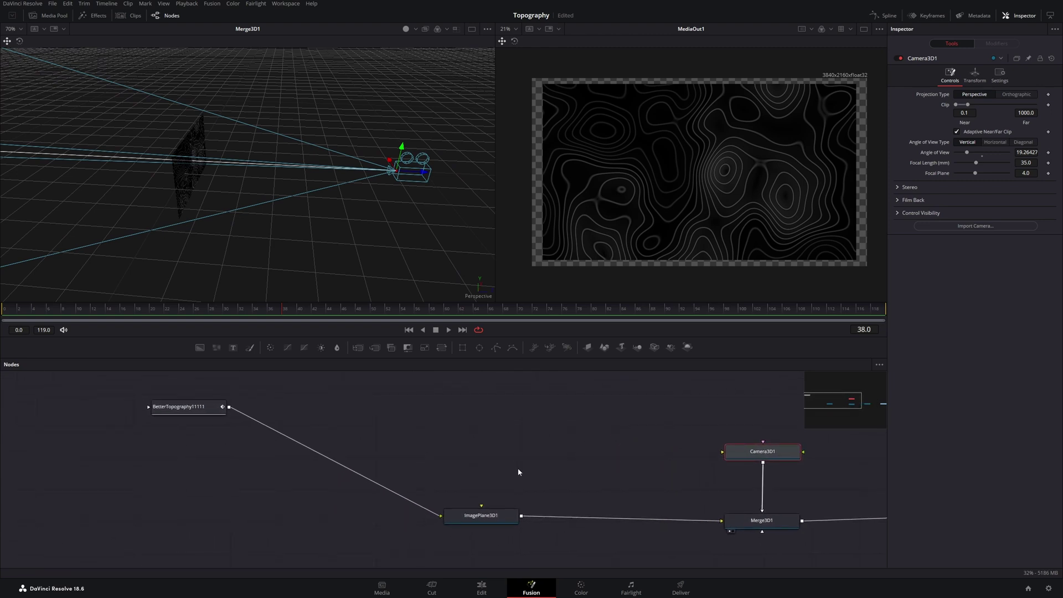
Set ImagePlane3D1's Transform Rotation X to -90 so it lies flat
{"action": "left_click", "coordinate": [492, 520]}
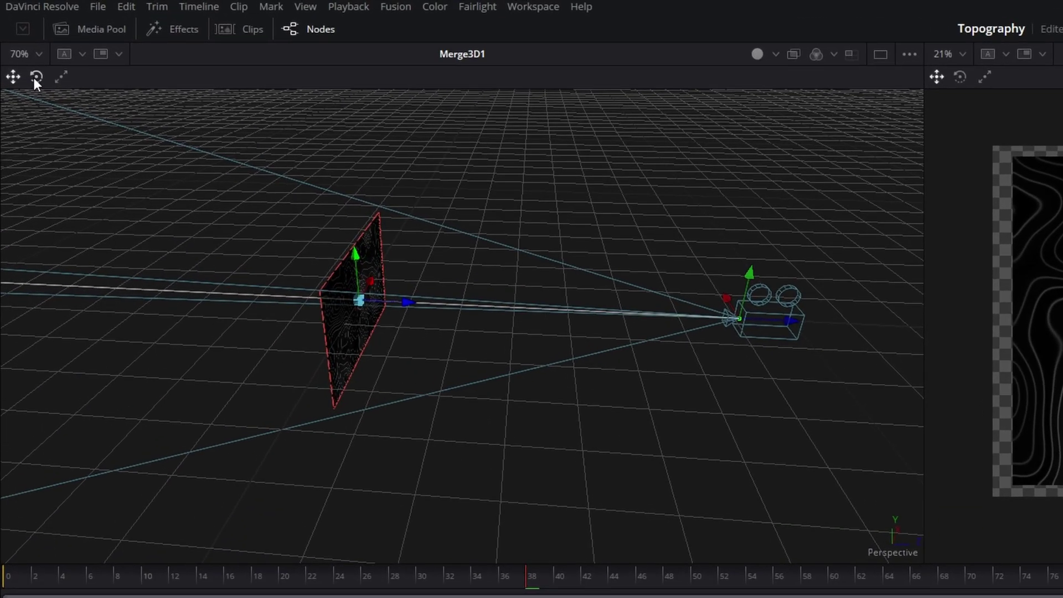
{"action": "left_click", "coordinate": [18, 41]}
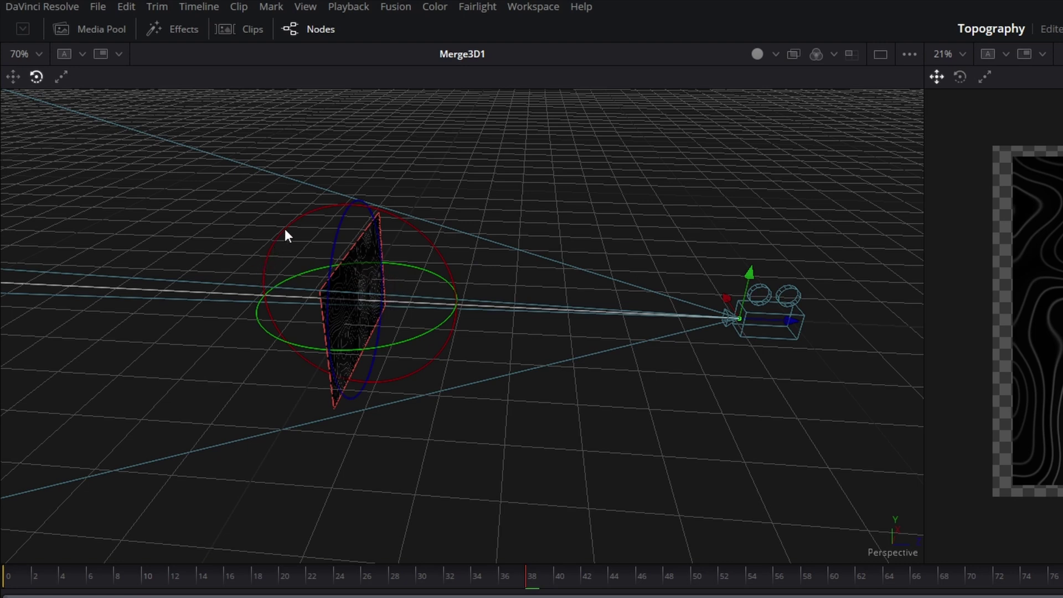
{"action": "mouse_move", "coordinate": [294, 221]}
{"action": "left_mouse_down"}
{"action": "mouse_move", "coordinate": [250, 234]}
{"action": "mouse_move", "coordinate": [200, 278]}
{"action": "mouse_move", "coordinate": [177, 322]}
{"action": "left_mouse_up"}
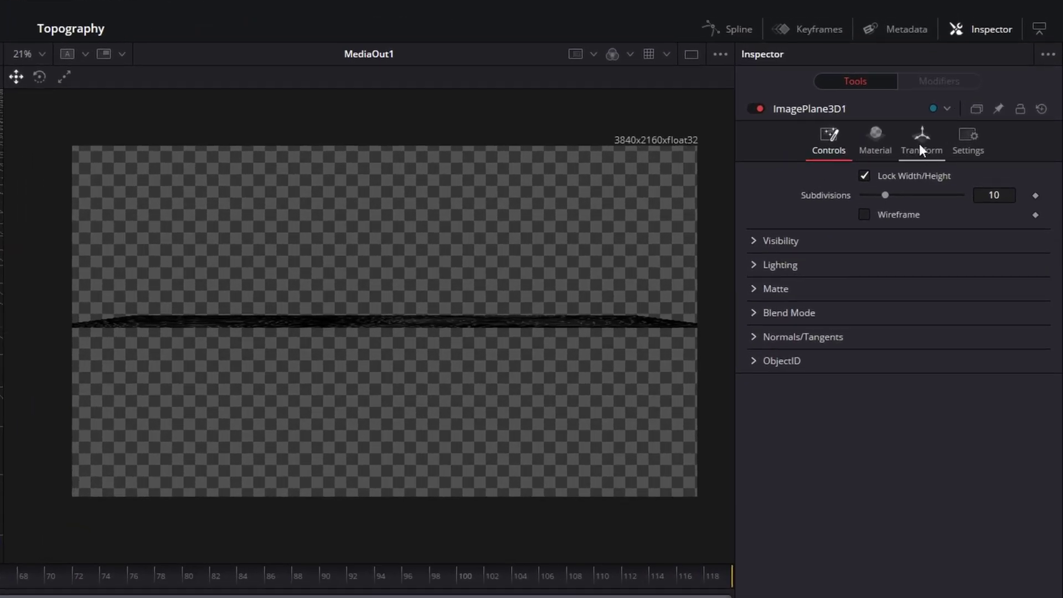
{"action": "left_click", "coordinate": [920, 145]}
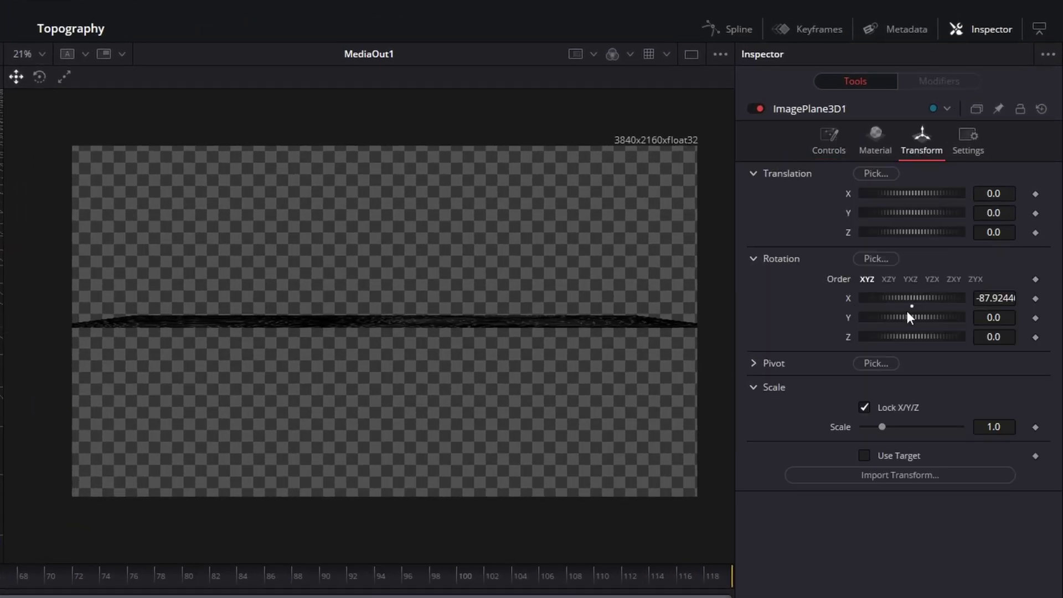
{"action": "left_click", "coordinate": [992, 298]}
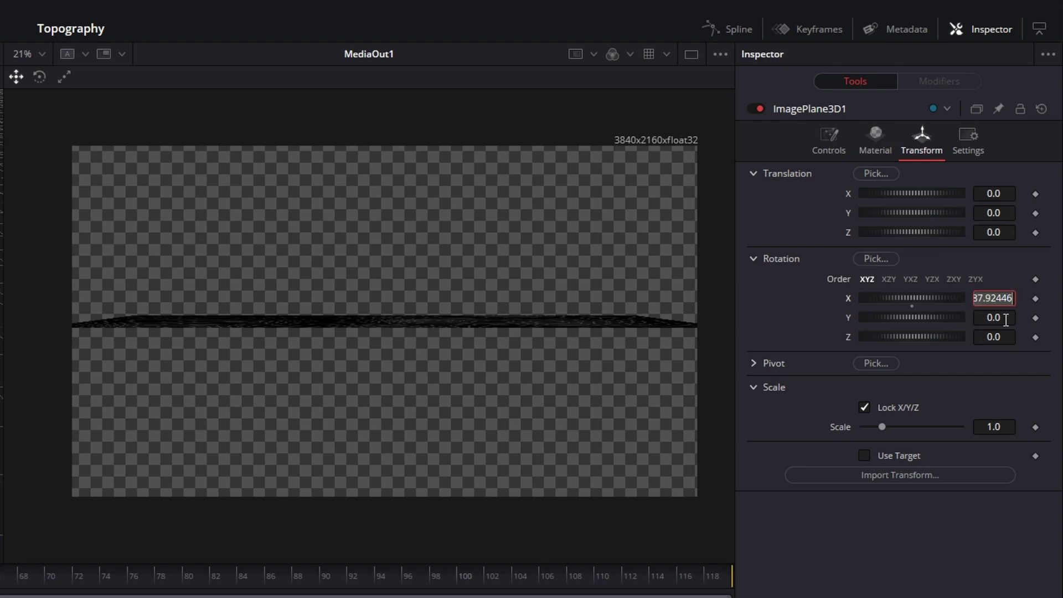
{"action": "type", "text": "-90"}
{"action": "key", "text": "Tab"}
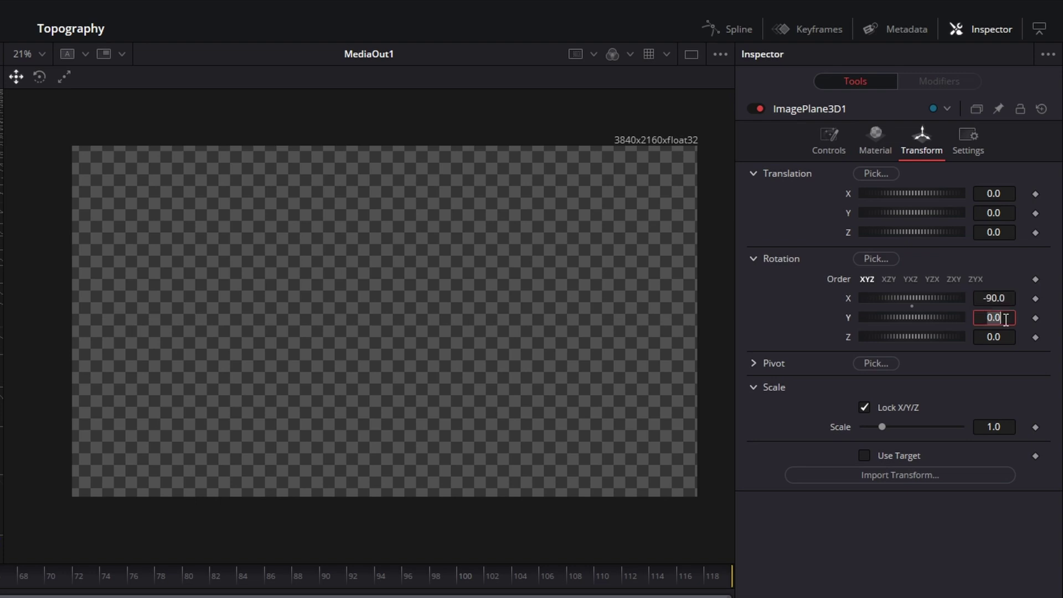
Raise Camera3D1, tilt it down toward the plane, and shift it sideways to recentre
{"action": "left_click", "coordinate": [480, 366]}
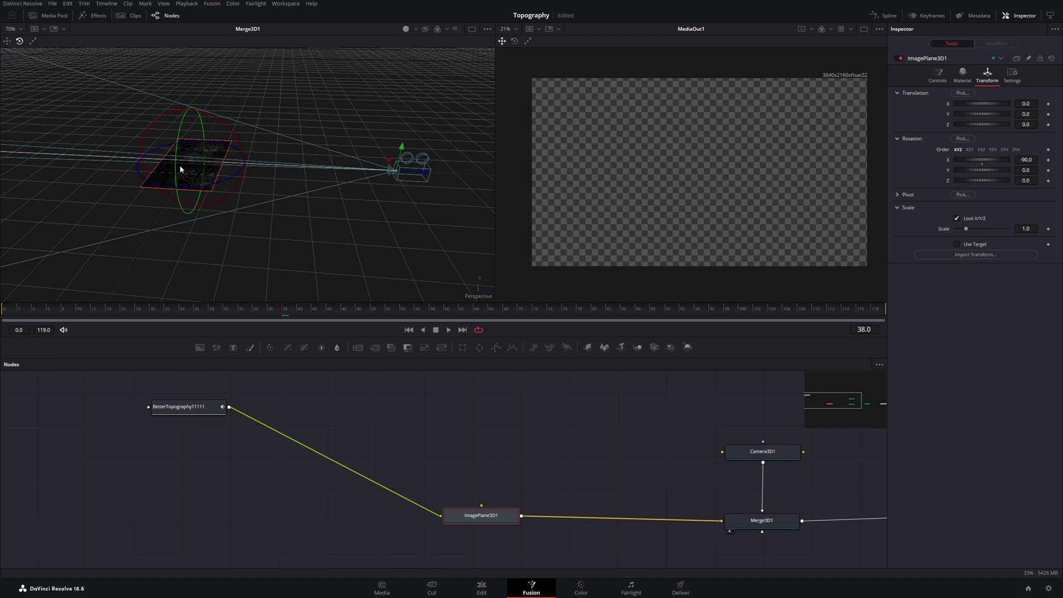
{"action": "mouse_move", "coordinate": [234, 197]}
{"action": "left_mouse_down"}
{"action": "mouse_move", "coordinate": [193, 167]}
{"action": "mouse_move", "coordinate": [248, 78]}
{"action": "mouse_move", "coordinate": [320, 204]}
{"action": "mouse_move", "coordinate": [200, 231]}
{"action": "left_mouse_up"}
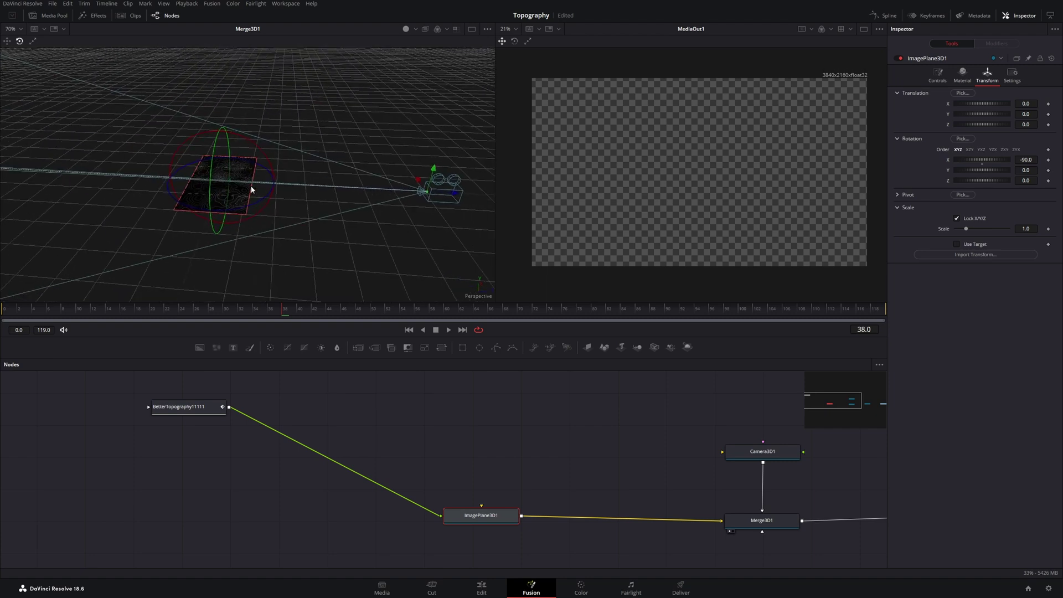
{"action": "left_click_drag", "start_coordinate": [236, 191], "coordinate": [237, 192]}
{"action": "scroll", "coordinate": [236, 192], "scroll_direction": "down", "scroll_amount": 2}
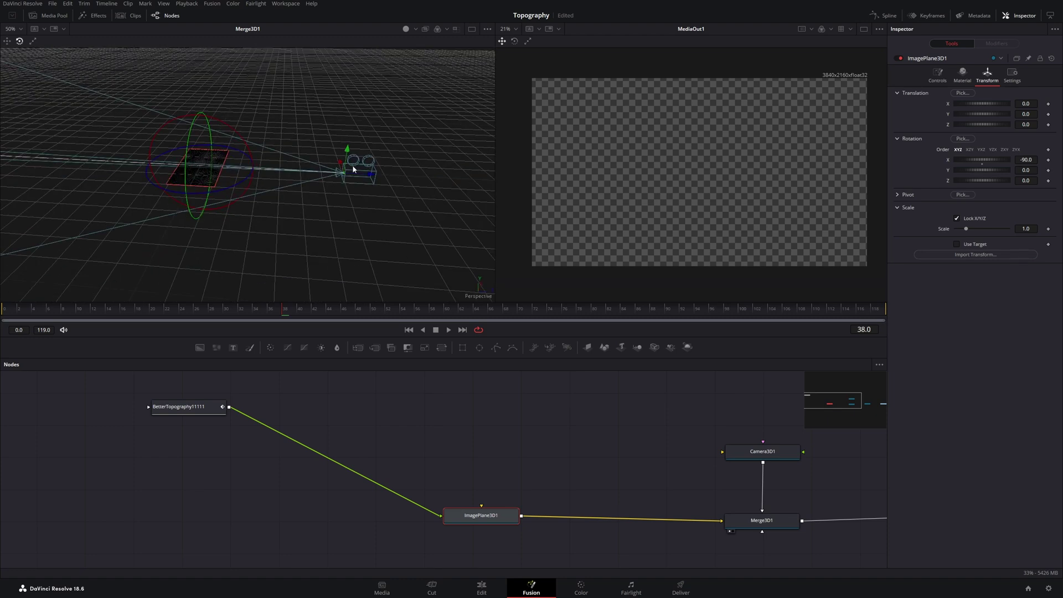
{"action": "left_click", "coordinate": [754, 451]}
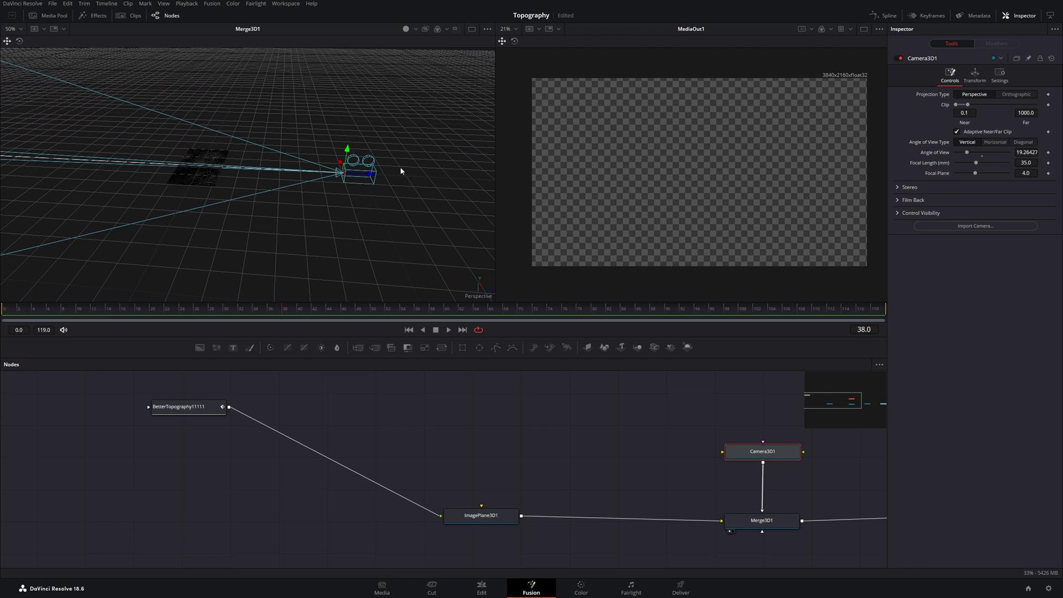
{"action": "left_click_drag", "start_coordinate": [349, 152], "coordinate": [340, 127]}
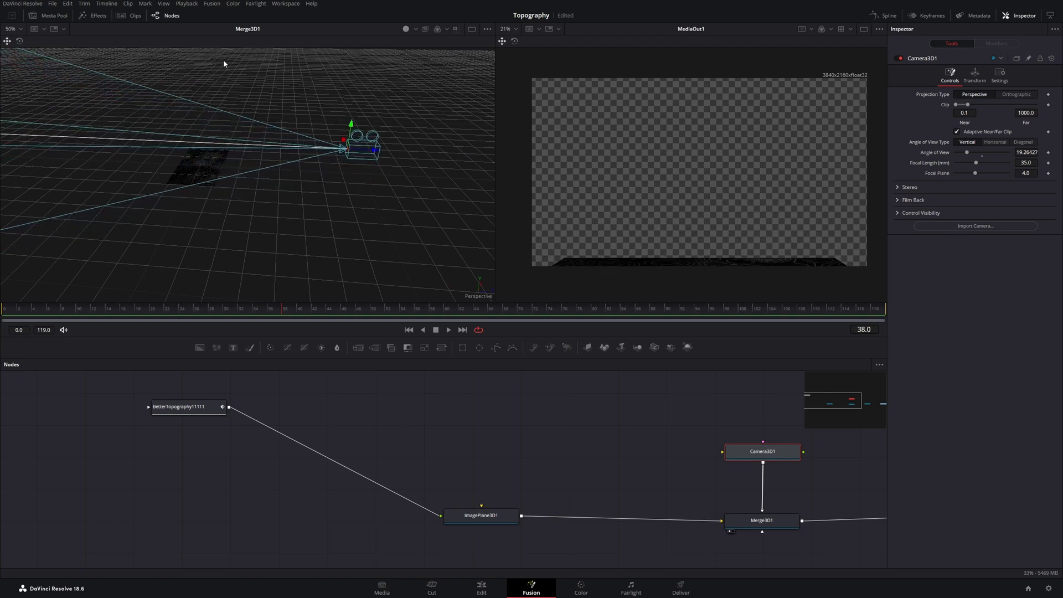
{"action": "left_click", "coordinate": [19, 41]}
{"action": "left_click_drag", "start_coordinate": [321, 110], "coordinate": [316, 110]}
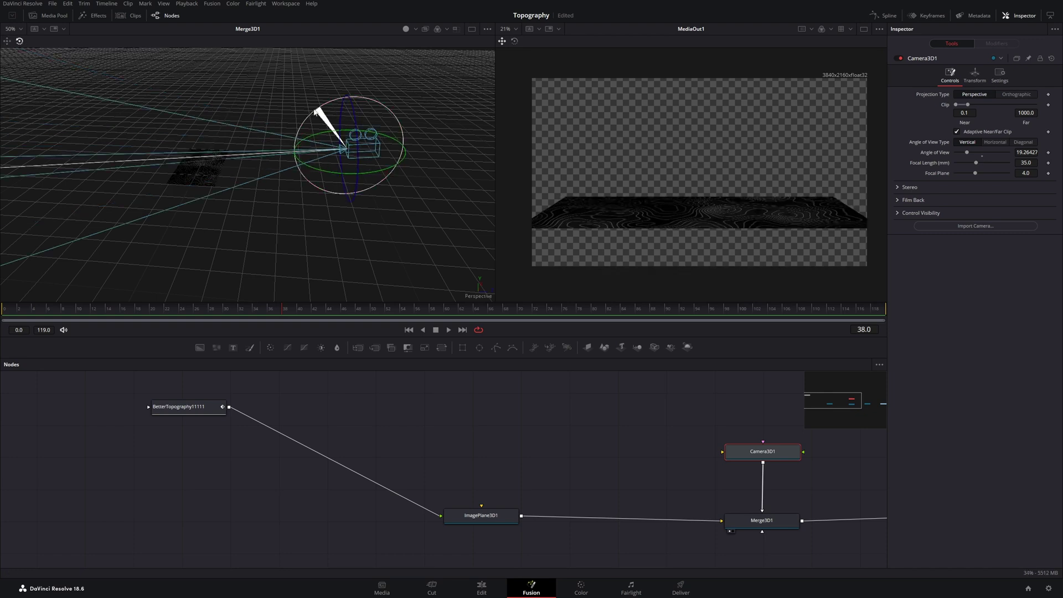
{"action": "key", "text": "q"}
{"action": "left_click_drag", "start_coordinate": [372, 149], "coordinate": [394, 147]}
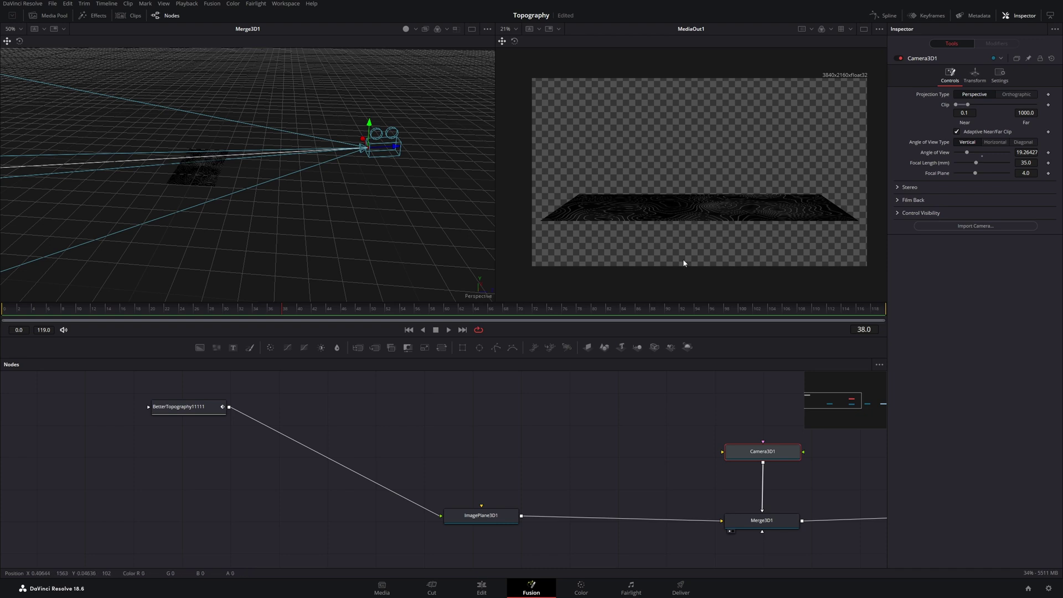
{"action": "scroll", "coordinate": [515, 433], "scroll_direction": "down", "scroll_amount": 1}
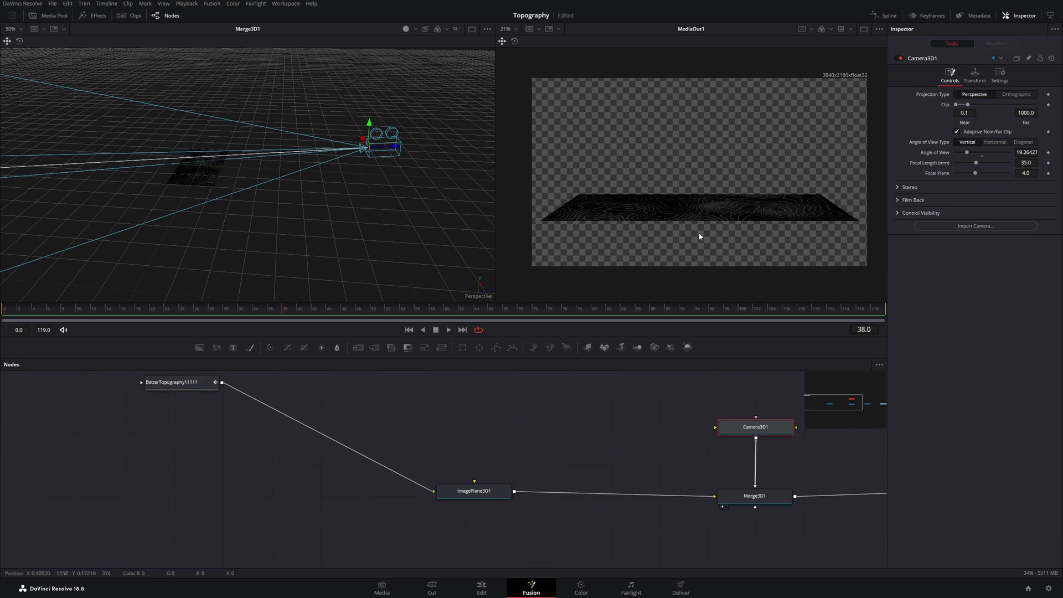
Add a Displace 3D node to the node graph
{"action": "left_click_drag", "start_coordinate": [583, 422], "coordinate": [603, 444]}
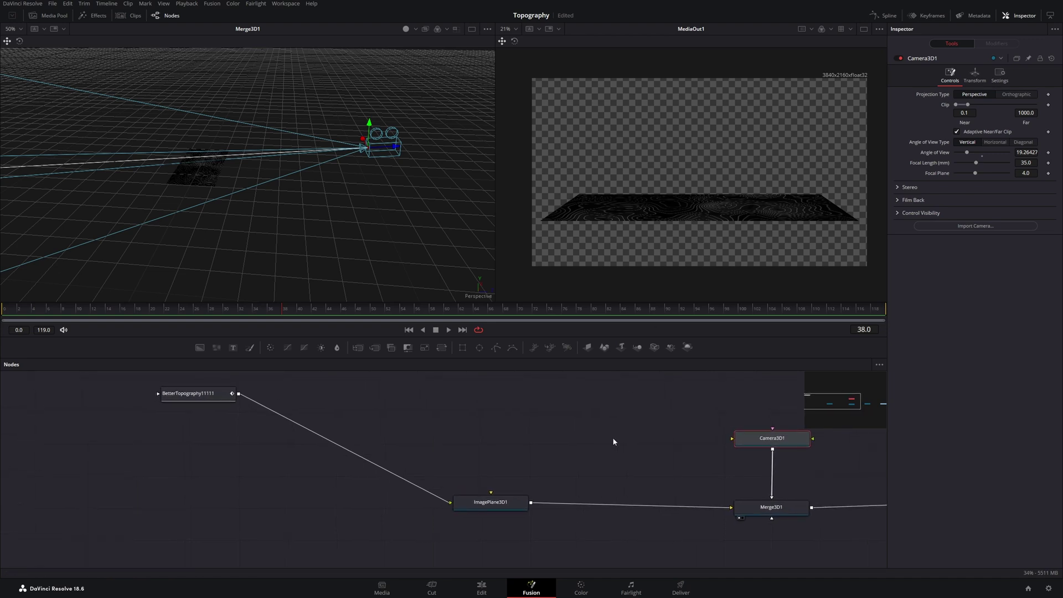
{"action": "left_click_drag", "start_coordinate": [498, 512], "coordinate": [478, 518]}
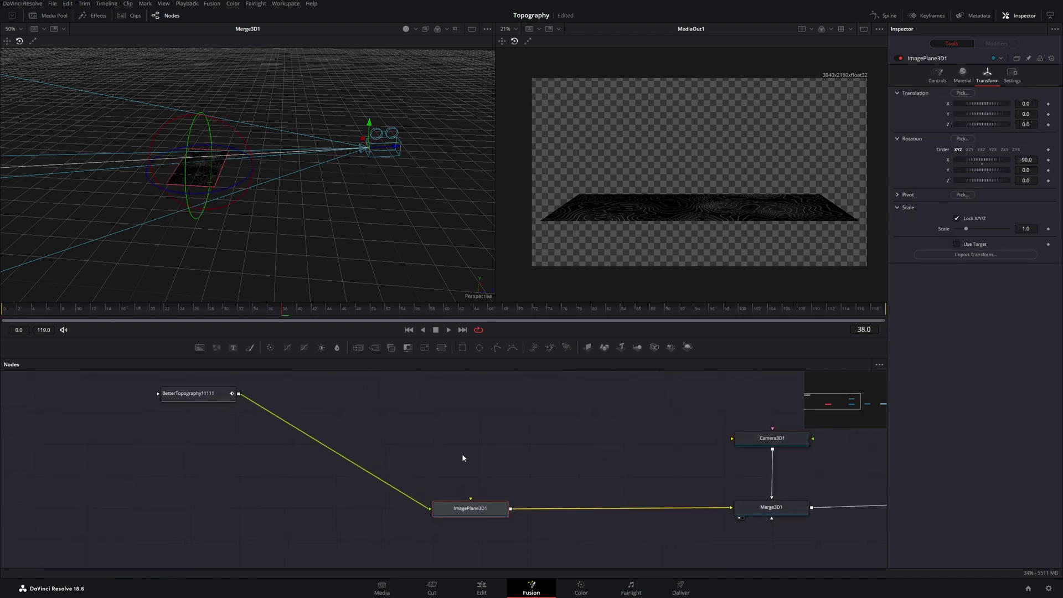
{"action": "scroll", "coordinate": [459, 449], "scroll_direction": "left", "scroll_amount": 2}
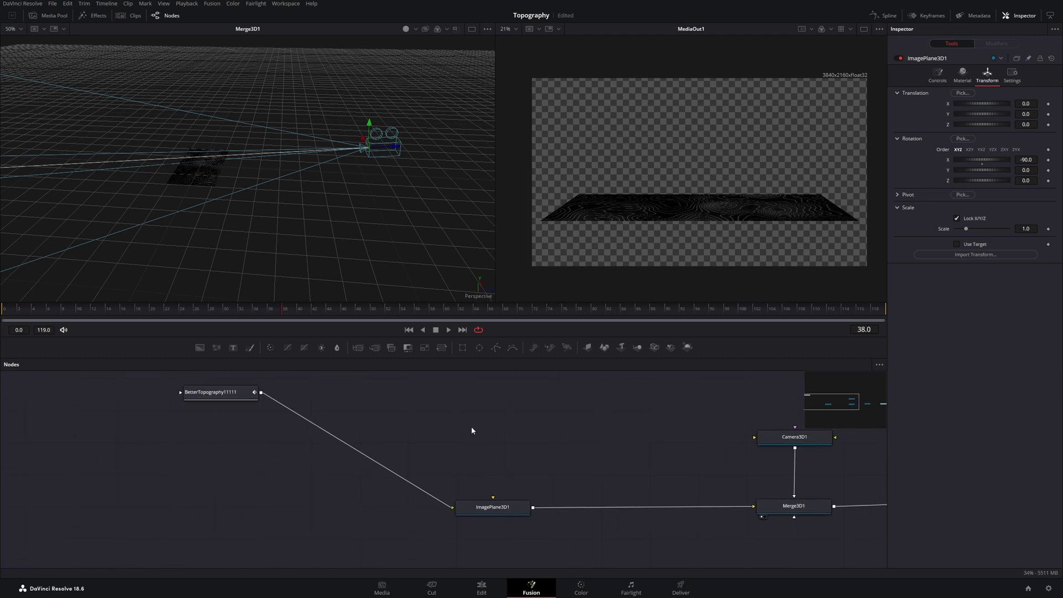
{"action": "key", "text": "shift+space"}
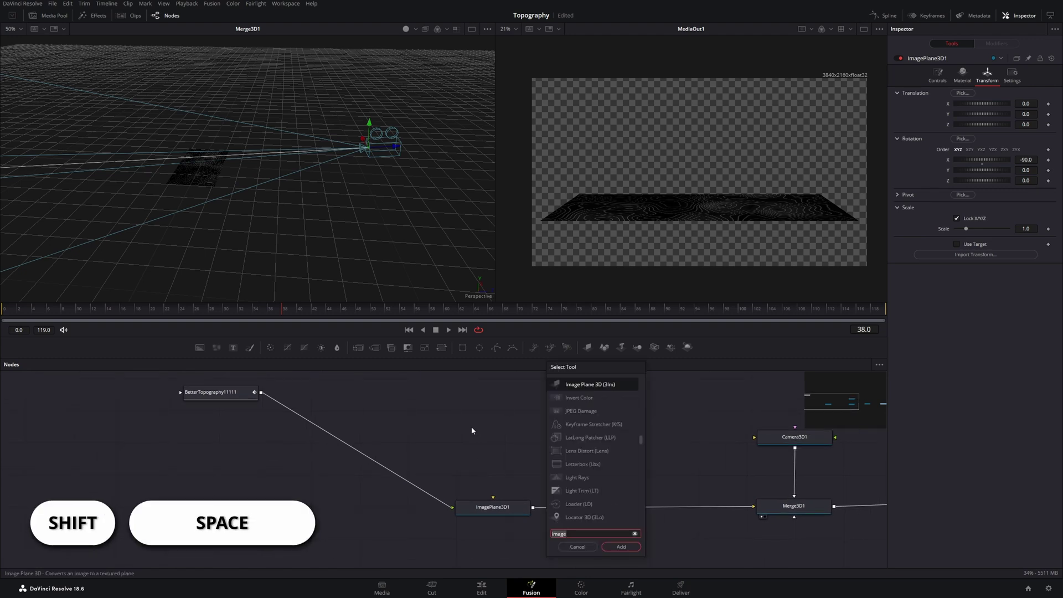
{"action": "type", "text": "displac"}
{"action": "key", "text": "Down"}
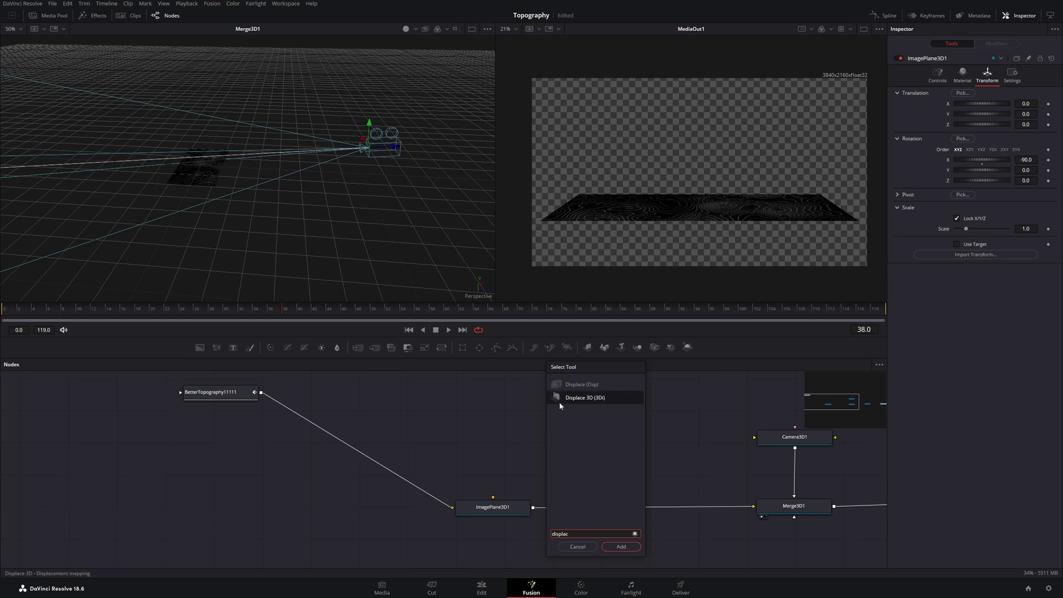
{"action": "left_click", "coordinate": [616, 547]}
Drop Displace3D1 onto the ImagePlane3D1-to-Merge3D1 link, making room by shifting ImagePlane3D1 left
{"action": "left_click_drag", "start_coordinate": [496, 512], "coordinate": [425, 514]}
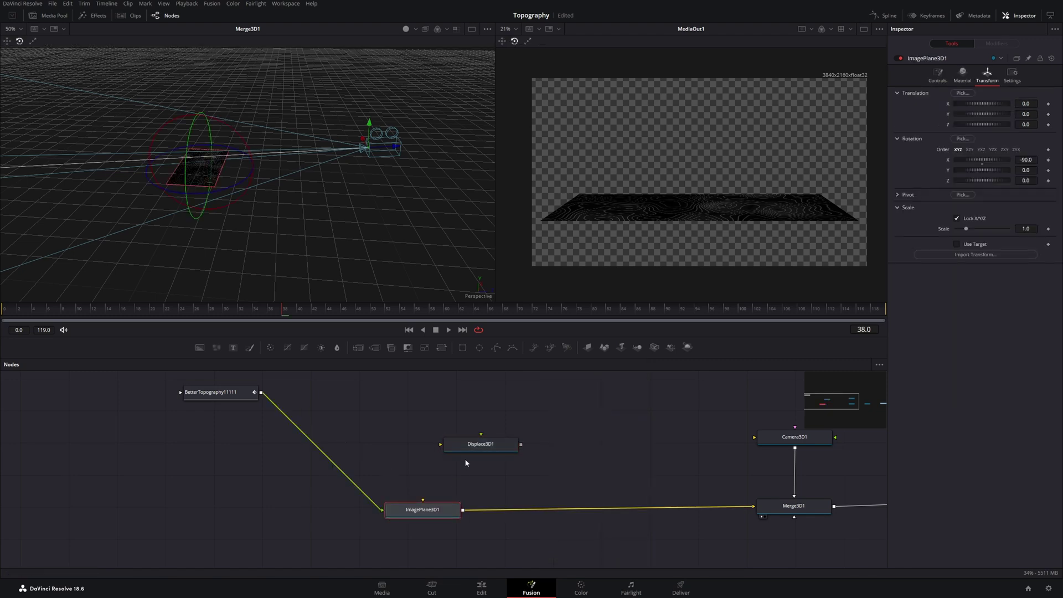
{"action": "mouse_move", "coordinate": [466, 447]}
{"action": "left_mouse_down"}
{"action": "mouse_move", "coordinate": [439, 526]}
{"action": "mouse_move", "coordinate": [560, 460]}
{"action": "mouse_move", "coordinate": [571, 509]}
{"action": "left_mouse_up"}
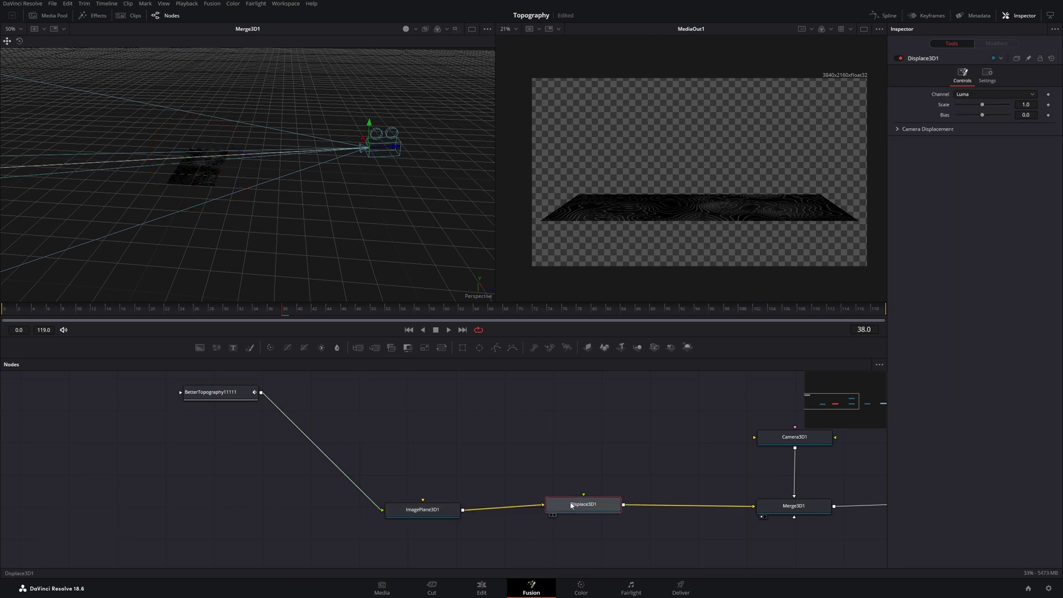
{"action": "left_click_drag", "start_coordinate": [572, 507], "coordinate": [573, 512]}
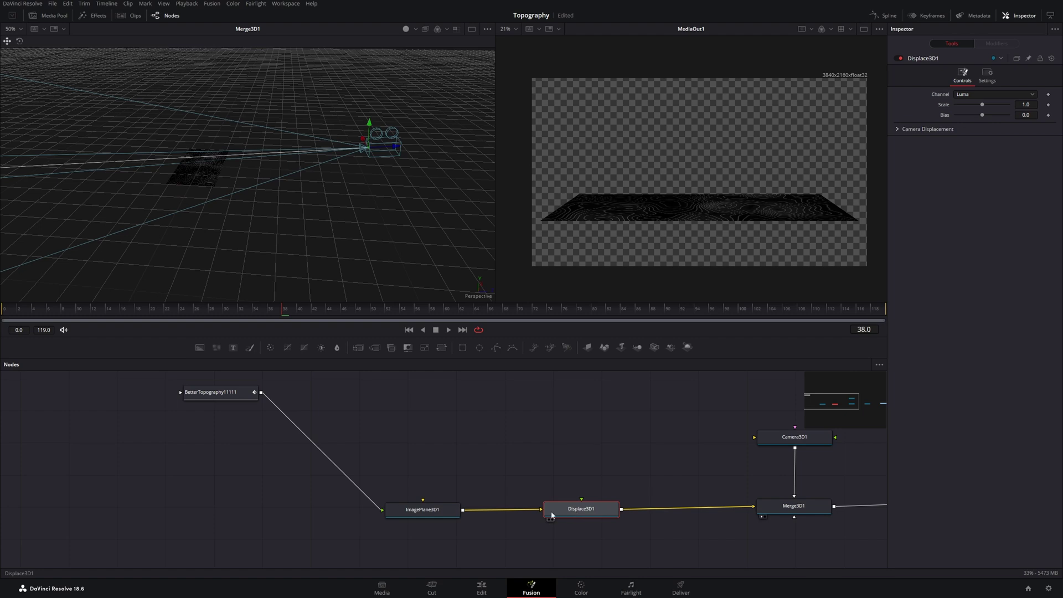
{"action": "scroll", "coordinate": [559, 437], "scroll_direction": "right", "scroll_amount": 2}
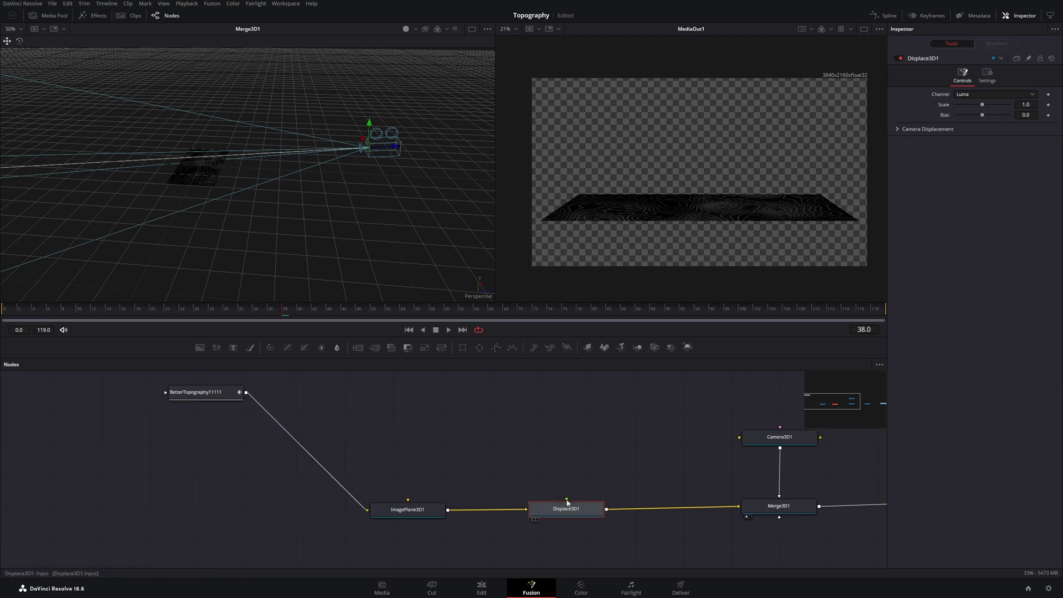
Link BetterTopography's output into Displace3D1, then frame and orbit the raised terrain
{"action": "left_click_drag", "start_coordinate": [567, 504], "coordinate": [585, 515]}
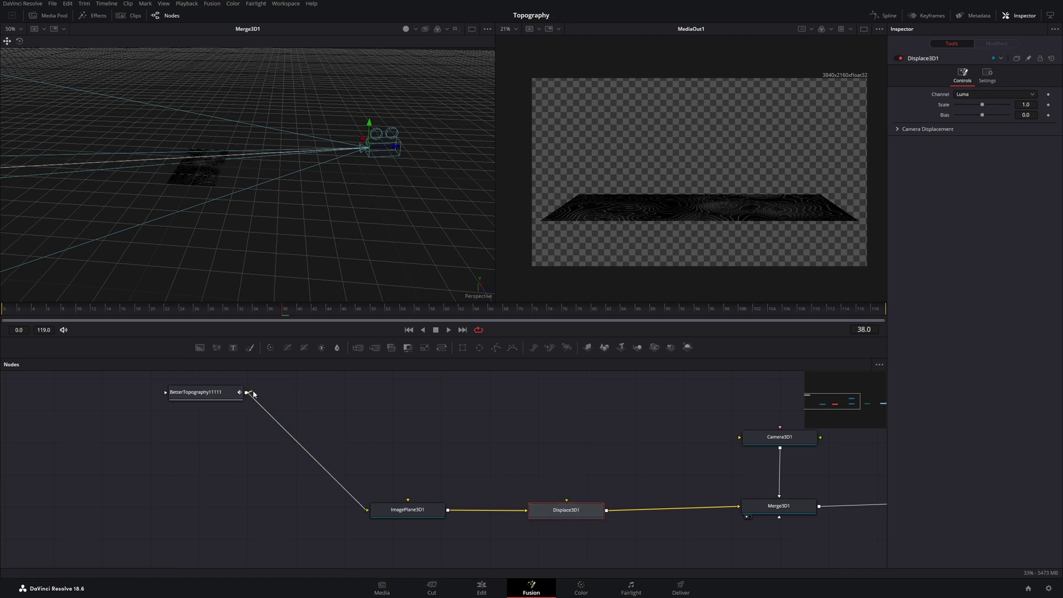
{"action": "mouse_move", "coordinate": [245, 393]}
{"action": "left_mouse_down"}
{"action": "mouse_move", "coordinate": [547, 482]}
{"action": "mouse_move", "coordinate": [568, 509]}
{"action": "left_mouse_up"}
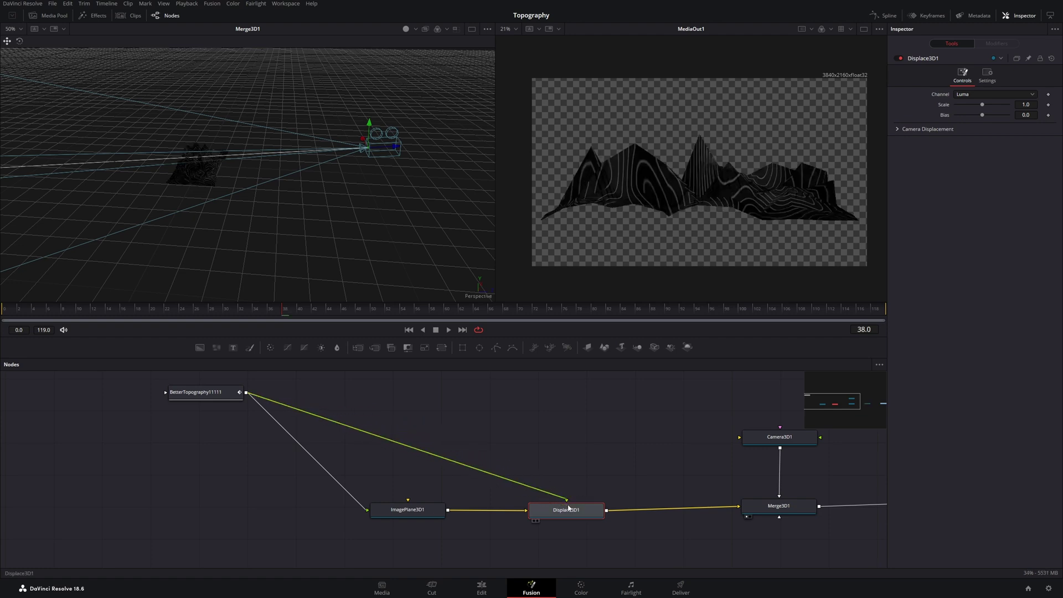
{"action": "key", "text": "f"}
{"action": "scroll", "coordinate": [472, 211], "scroll_direction": "down", "scroll_amount": 3}
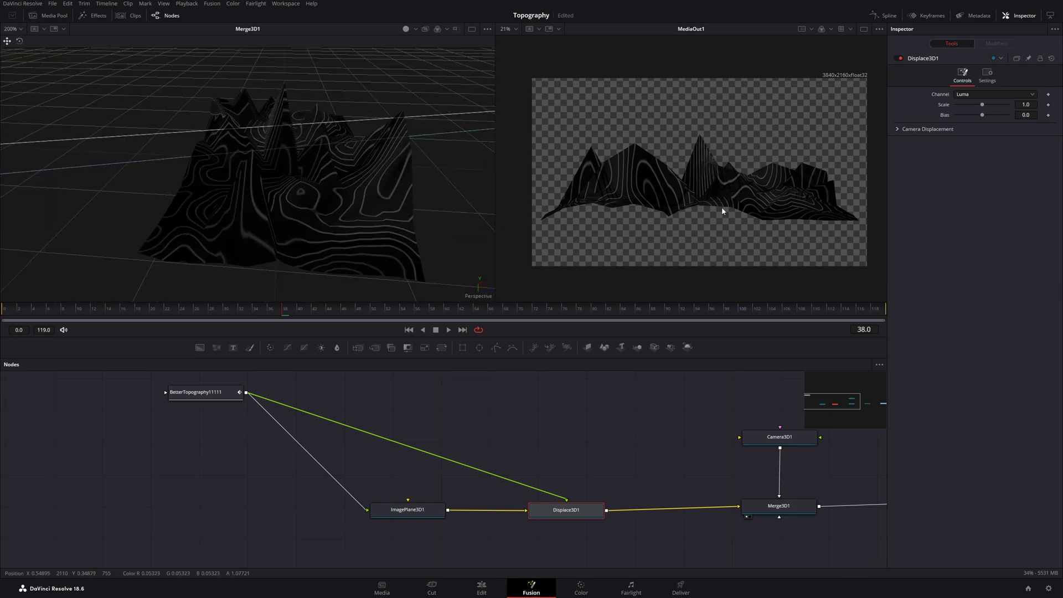
{"action": "mouse_move", "coordinate": [382, 176]}
{"action": "left_mouse_down"}
{"action": "mouse_move", "coordinate": [316, 172]}
{"action": "mouse_move", "coordinate": [252, 187]}
{"action": "left_mouse_up"}
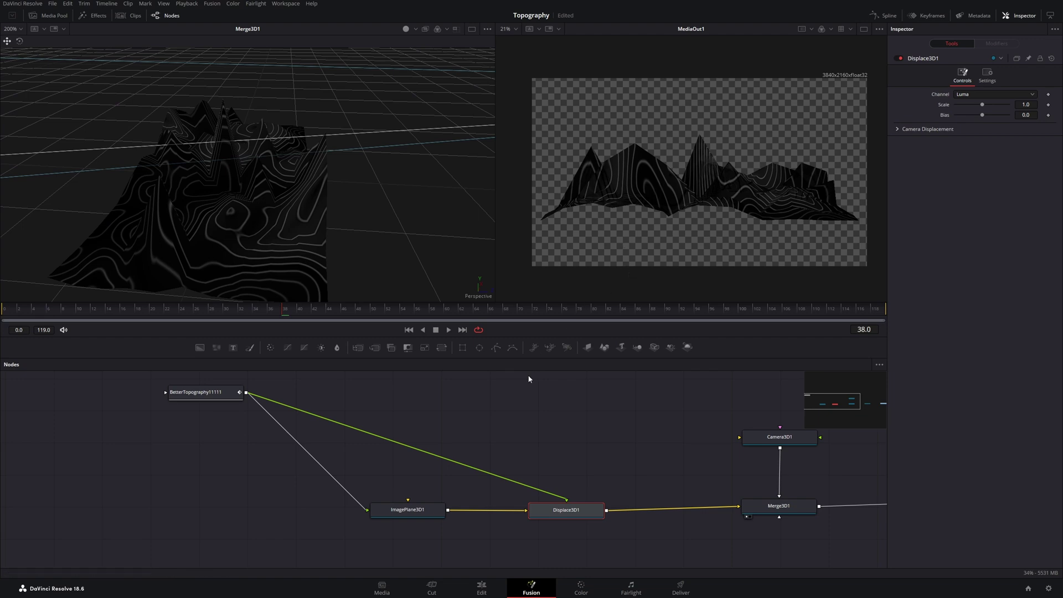
Set Displace3D1 to displace using the alpha channel
{"action": "mouse_move", "coordinate": [566, 510]}
{"action": "left_click", "coordinate": [975, 95]}
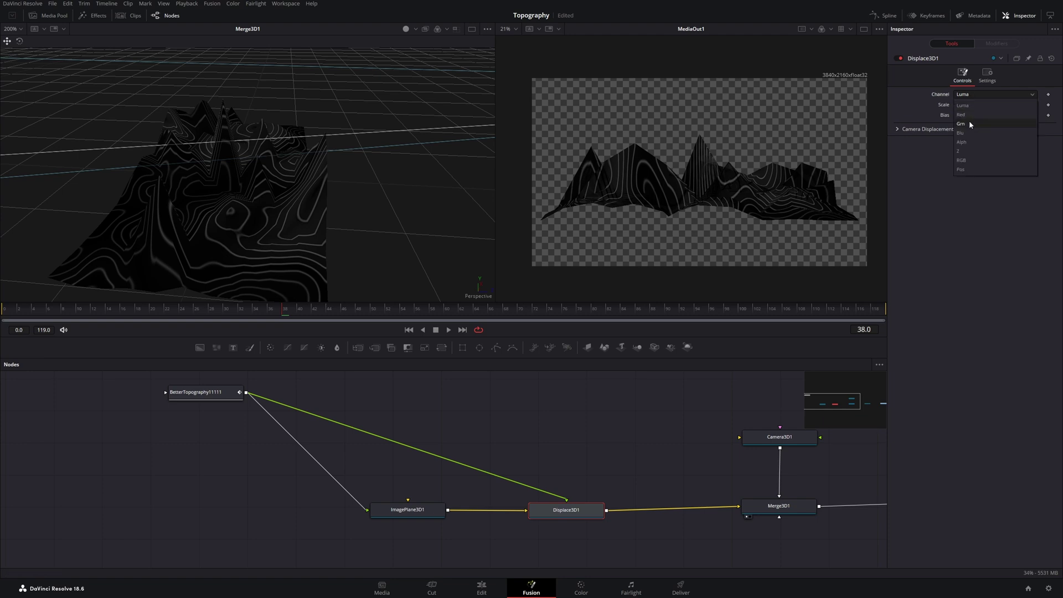
{"action": "left_click", "coordinate": [974, 143]}
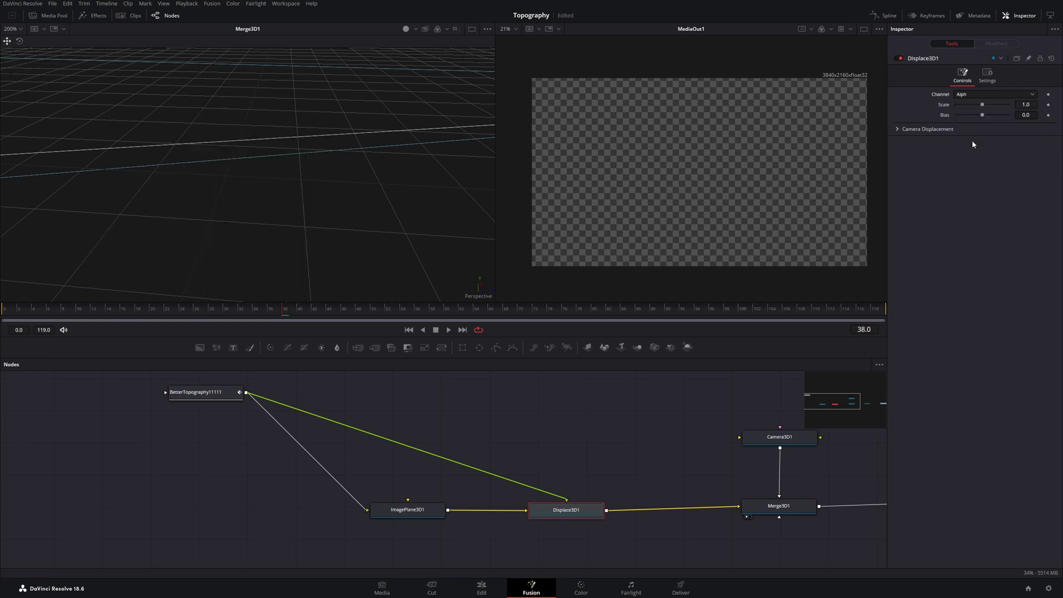
{"action": "scroll", "coordinate": [270, 217], "scroll_direction": "down", "scroll_amount": 2}
{"action": "scroll", "coordinate": [246, 179], "scroll_direction": "down", "scroll_amount": 2}
{"action": "scroll", "coordinate": [238, 108], "scroll_direction": "down", "scroll_amount": 2}
{"action": "scroll", "coordinate": [219, 176], "scroll_direction": "down", "scroll_amount": 2}
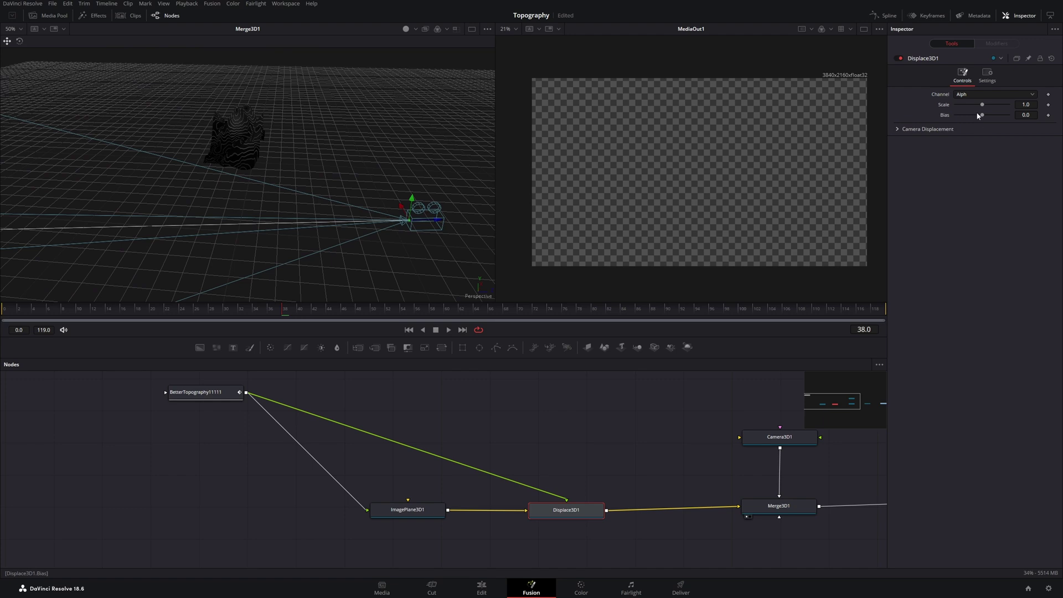
Lower Displace3D1's bias to -1.0 and its scale to about 0.22
{"action": "left_click_drag", "start_coordinate": [982, 115], "coordinate": [949, 118]}
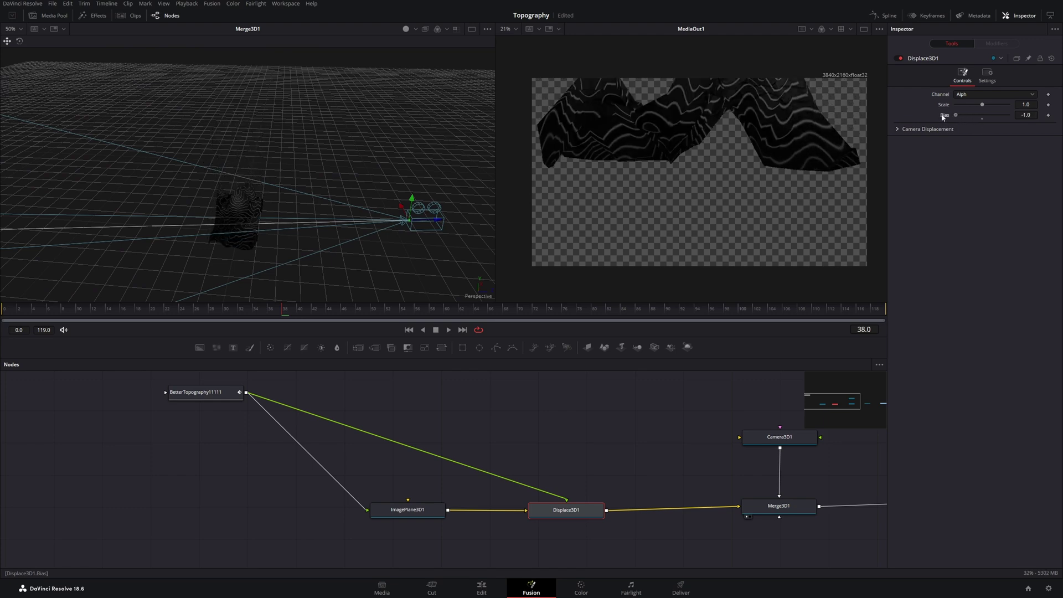
{"action": "left_click_drag", "start_coordinate": [982, 105], "coordinate": [967, 105]}
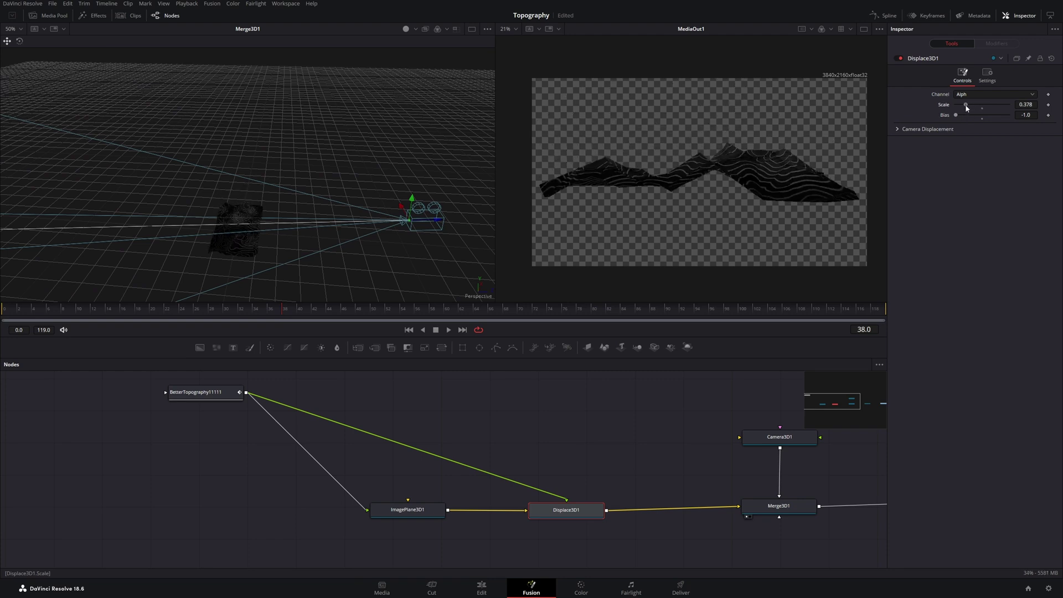
{"action": "left_click_drag", "start_coordinate": [966, 104], "coordinate": [964, 105]}
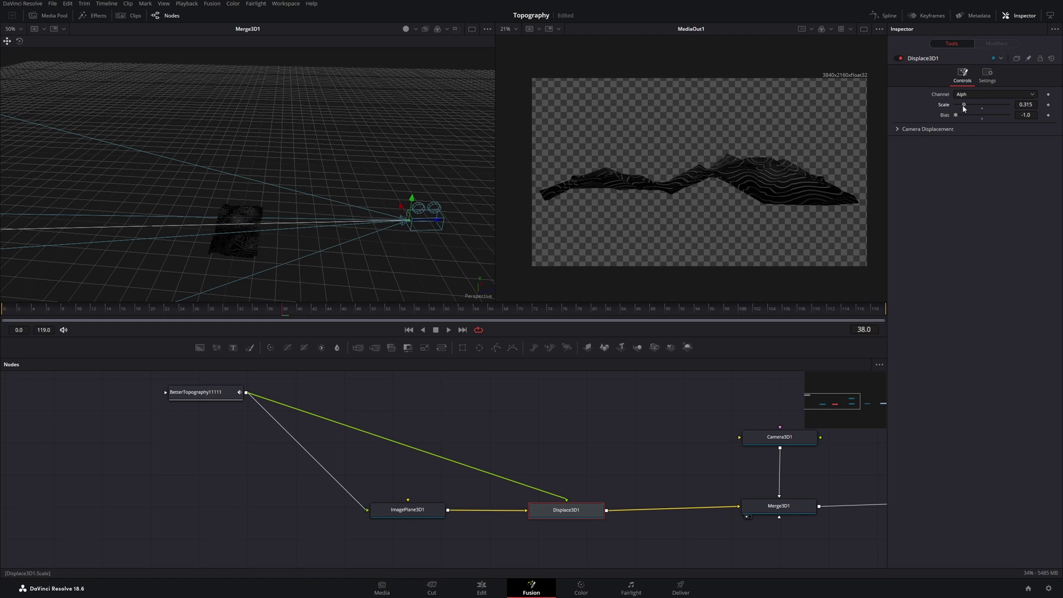
{"action": "left_click_drag", "start_coordinate": [963, 106], "coordinate": [960, 107]}
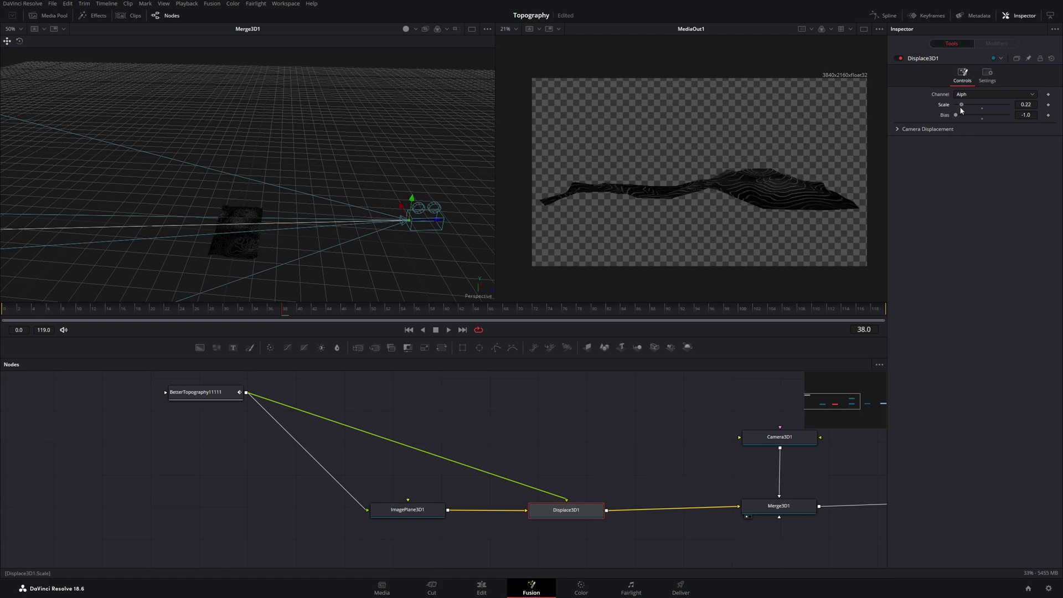
{"action": "left_click_drag", "start_coordinate": [315, 245], "coordinate": [274, 150]}
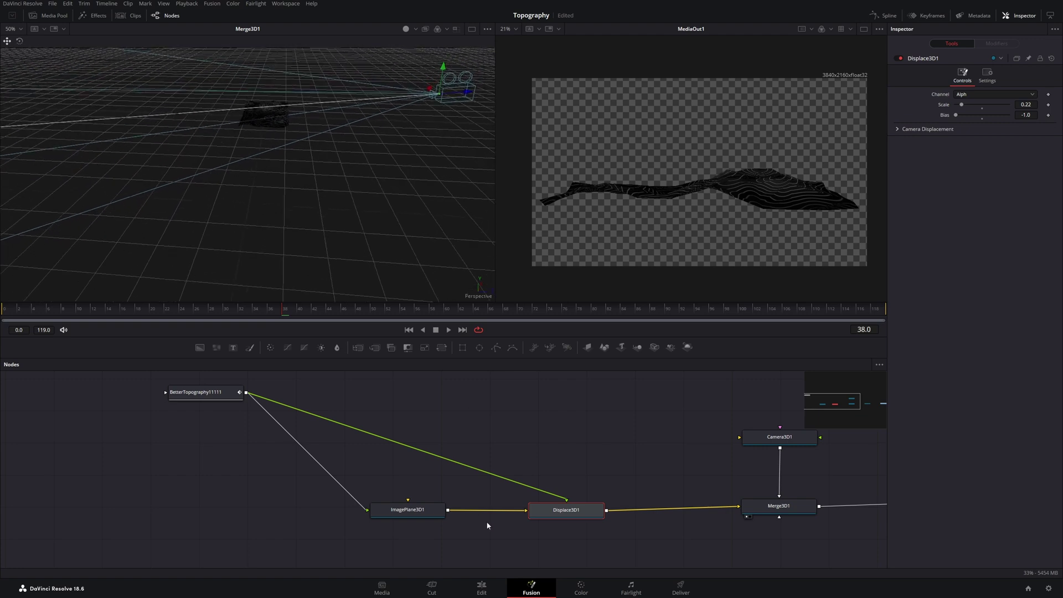
Lower ImagePlane3D1 with the move gizmo to Translation Y -0.129
{"action": "scroll", "coordinate": [632, 451], "scroll_direction": "right", "scroll_amount": 2}
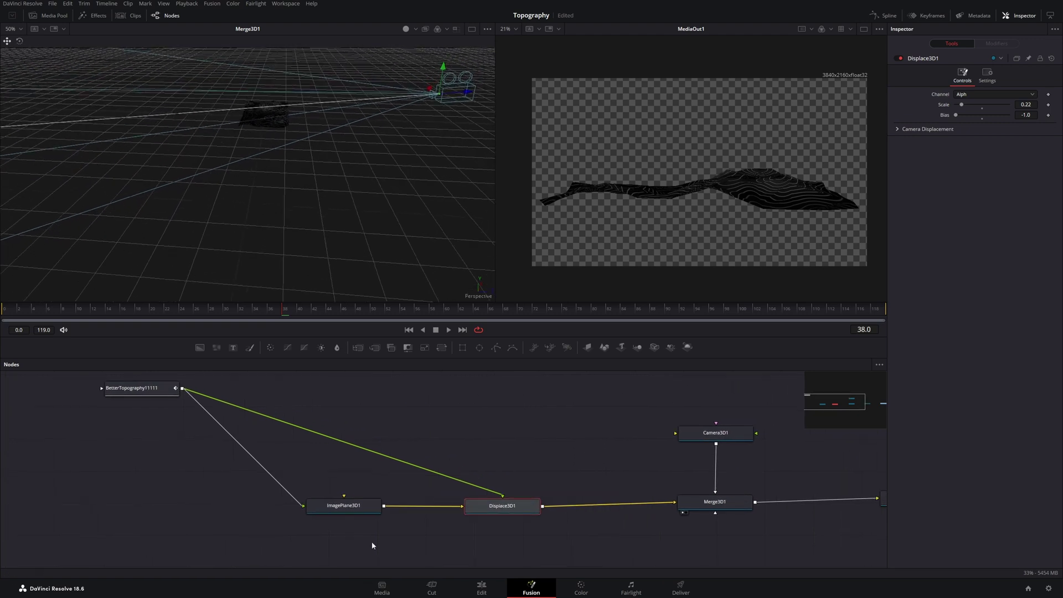
{"action": "left_click", "coordinate": [341, 510]}
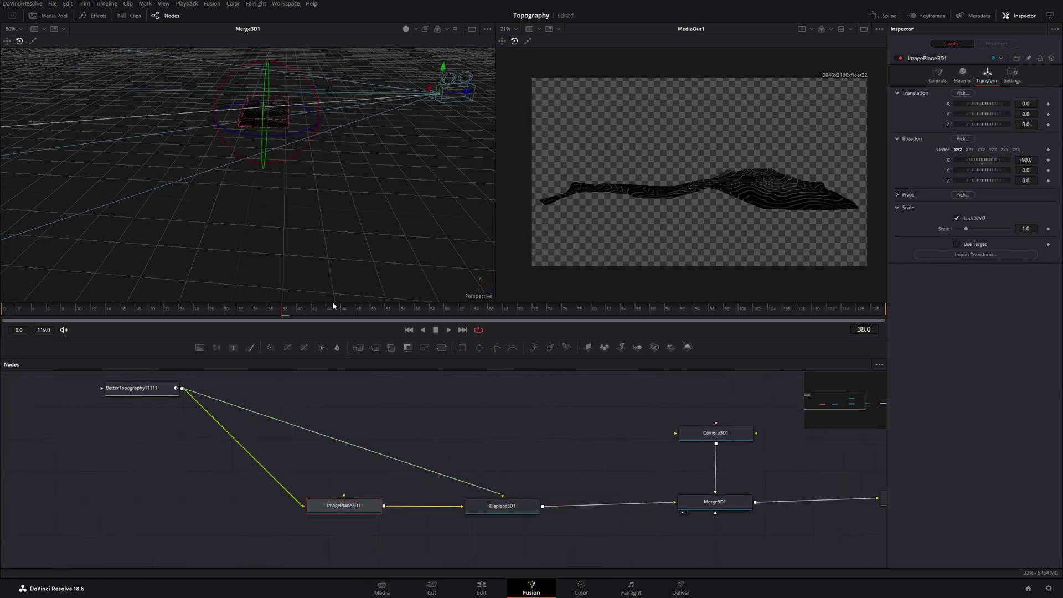
{"action": "left_click", "coordinate": [7, 41]}
{"action": "left_click_drag", "start_coordinate": [270, 101], "coordinate": [266, 101]}
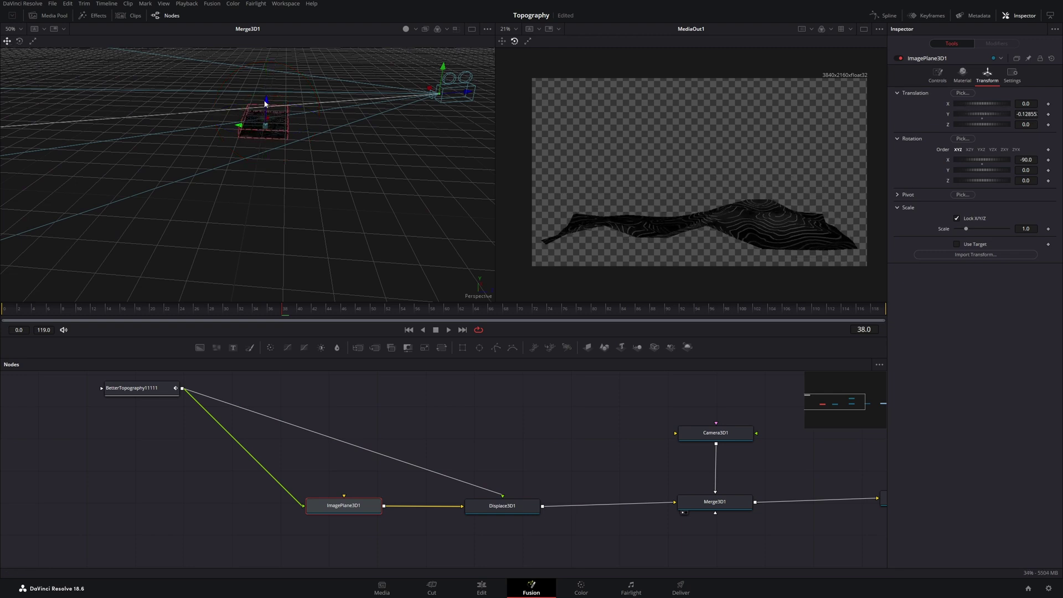
Raise Camera3D and tilt it down toward the displaced terrain
{"action": "left_click_drag", "start_coordinate": [375, 178], "coordinate": [394, 164]}
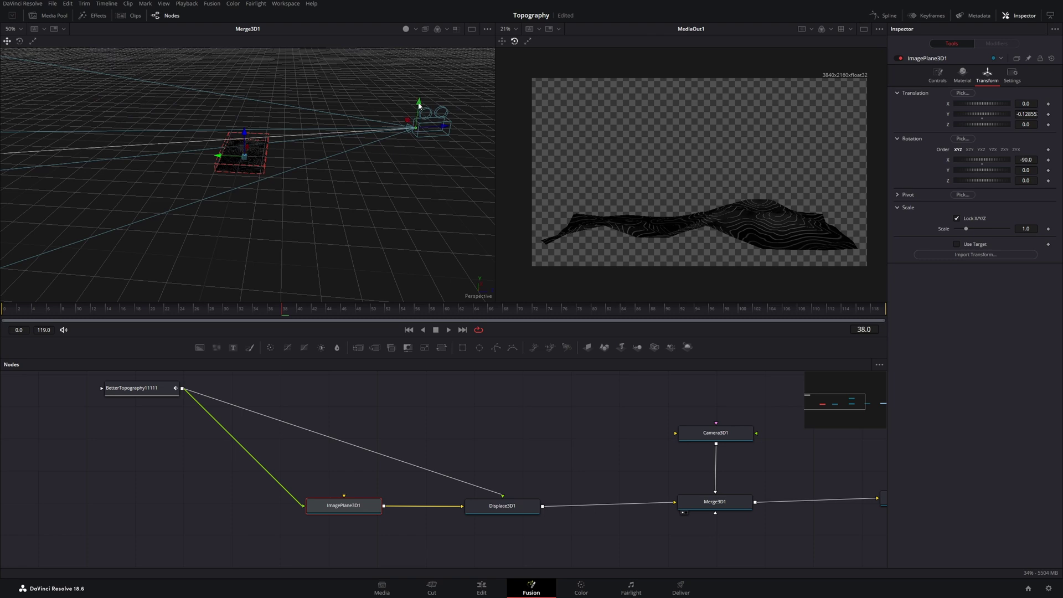
{"action": "left_click_drag", "start_coordinate": [419, 105], "coordinate": [71, 56]}
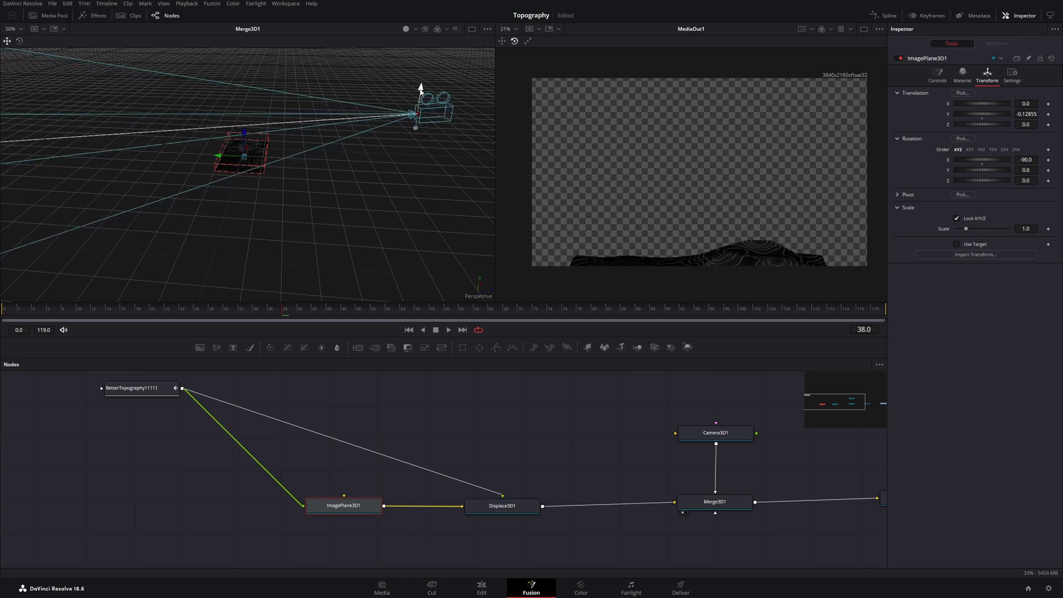
{"action": "key", "text": "w"}
{"action": "left_click_drag", "start_coordinate": [390, 78], "coordinate": [390, 84]}
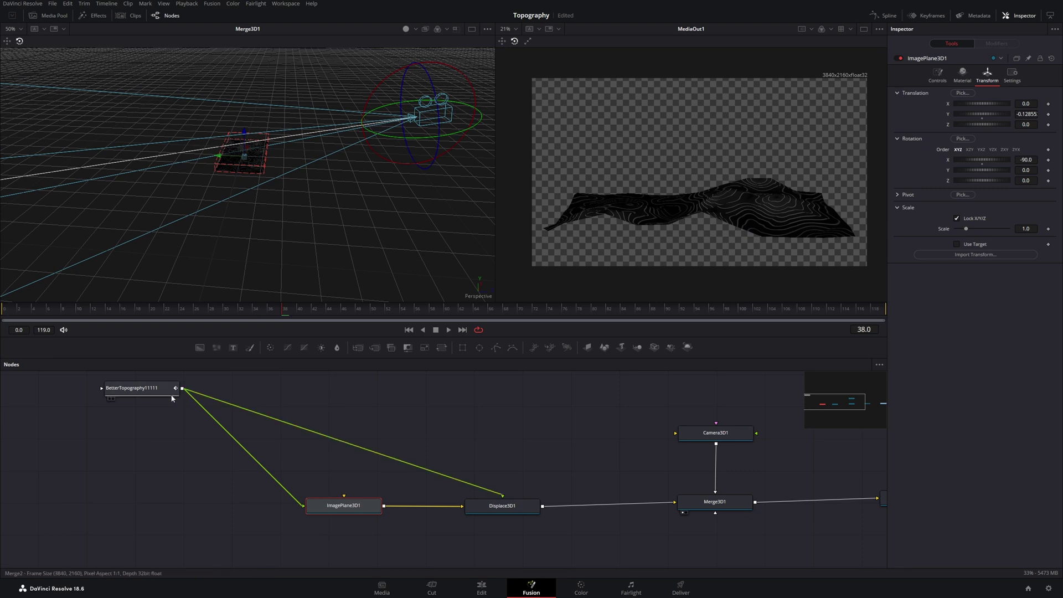
Increase ImagePlane3D1's Subdivisions from 10 to 40 for a finer terrain mesh
{"action": "left_click", "coordinate": [343, 513]}
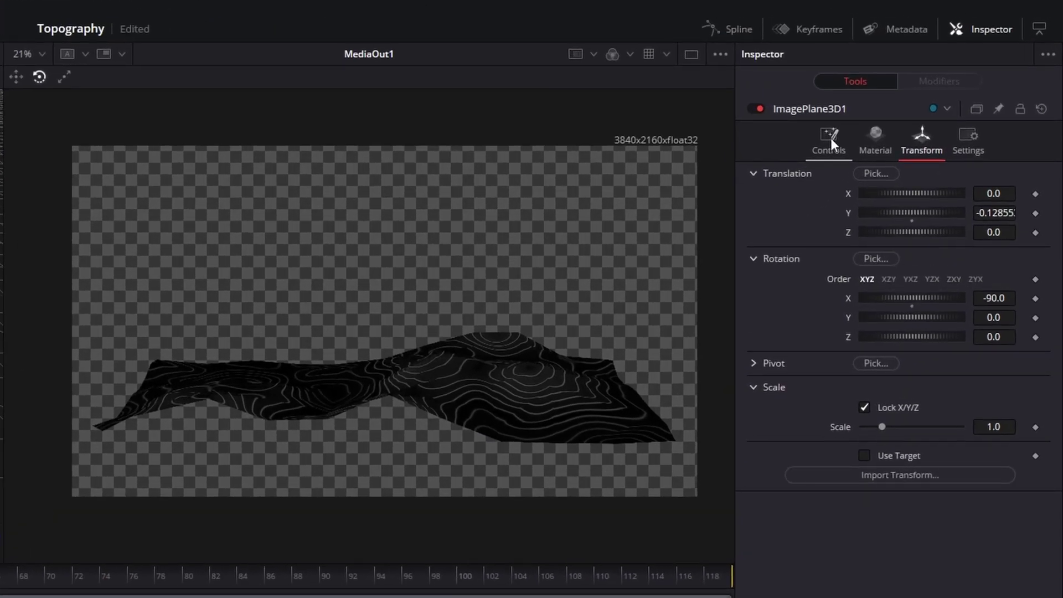
{"action": "left_click", "coordinate": [939, 74]}
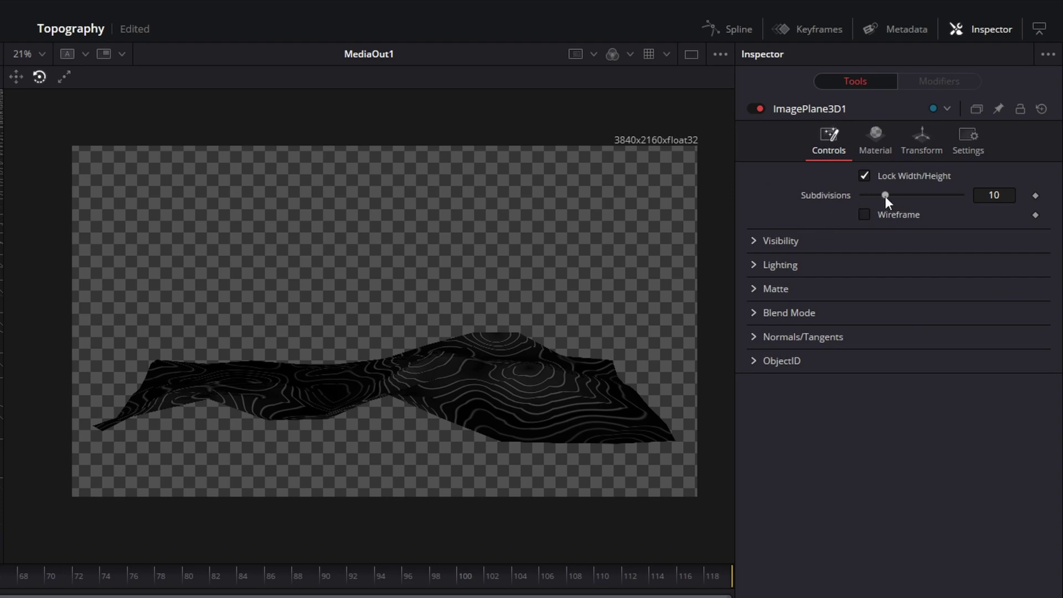
{"action": "left_click_drag", "start_coordinate": [885, 196], "coordinate": [960, 204]}
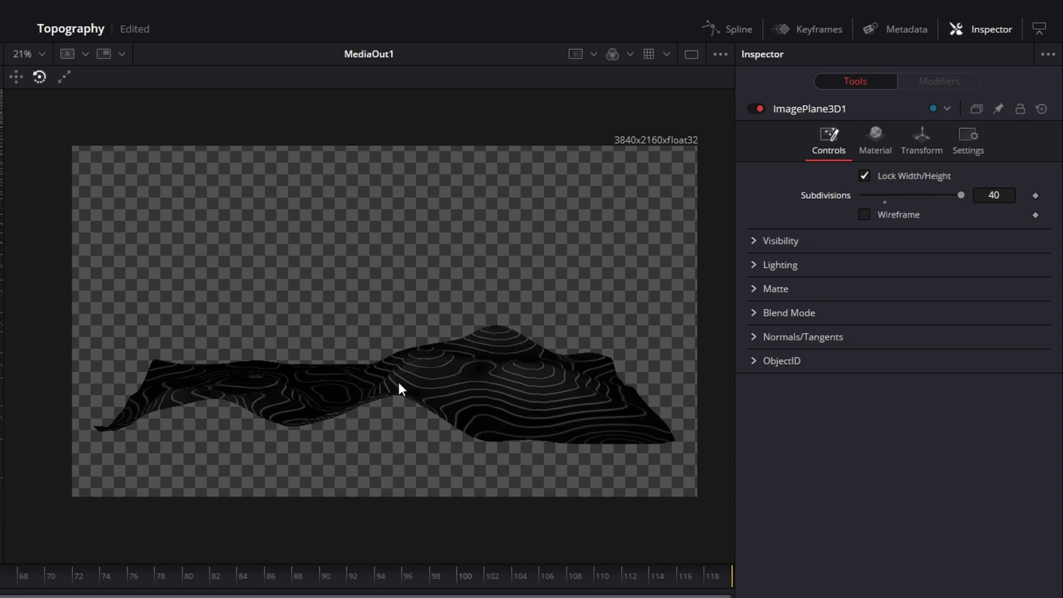
{"action": "left_click", "coordinate": [493, 592]}
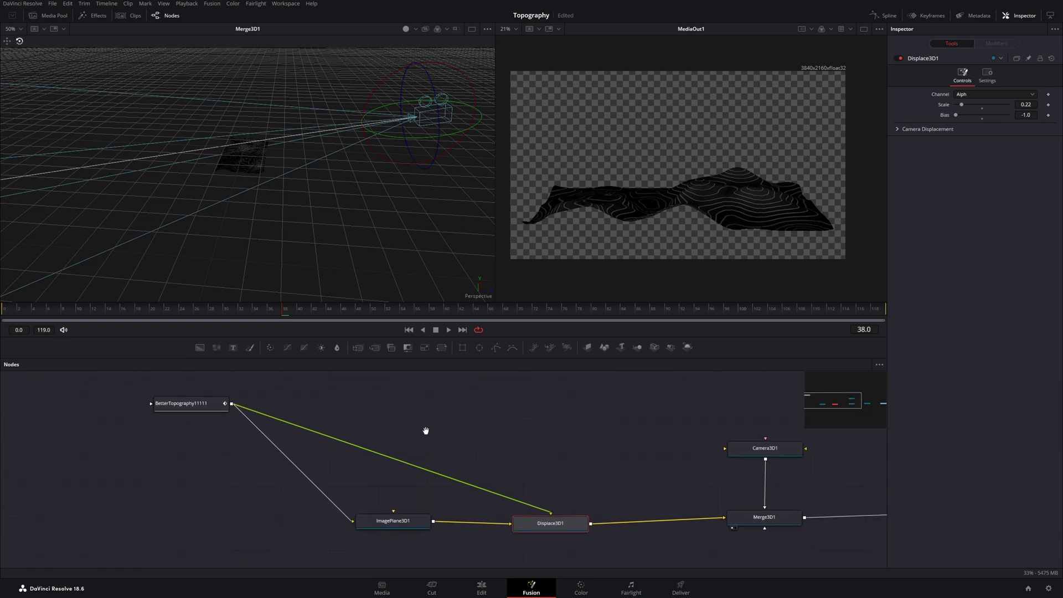
Add a Brightness Contrast node and a Soft Glow node with the tool search
{"action": "left_click", "coordinate": [371, 413]}
{"action": "key", "text": "shift+space"}
{"action": "type", "text": "brig"}
{"action": "key", "text": "Return"}
{"action": "key", "text": "shift+space"}
{"action": "type", "text": "softg"}
{"action": "key", "text": "Return"}
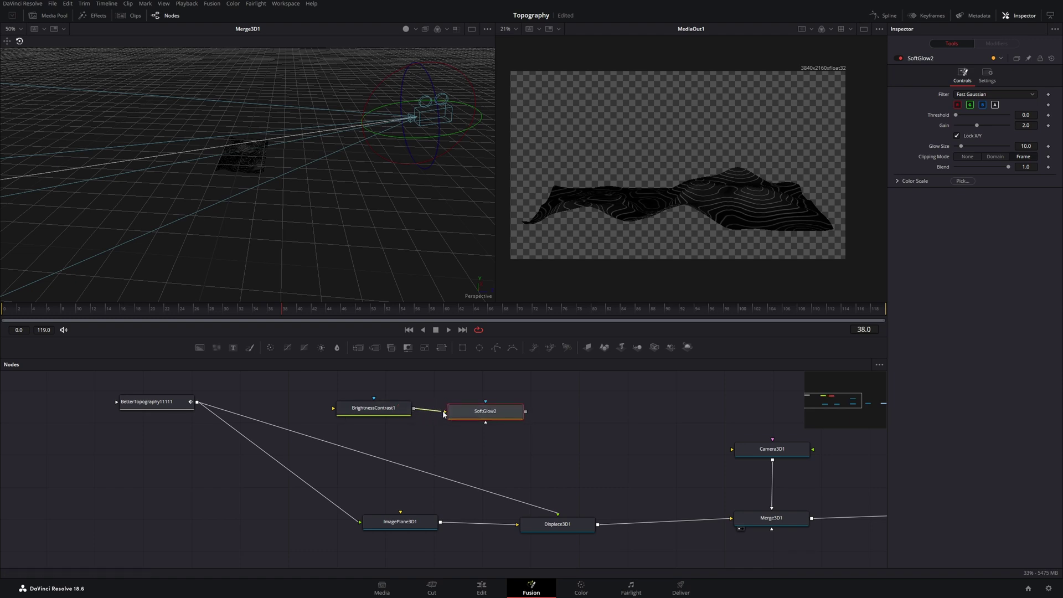
Wire Soft Glow's output into ImagePlane3D1 and Displace3D1
{"action": "left_click_drag", "start_coordinate": [448, 414], "coordinate": [460, 411]}
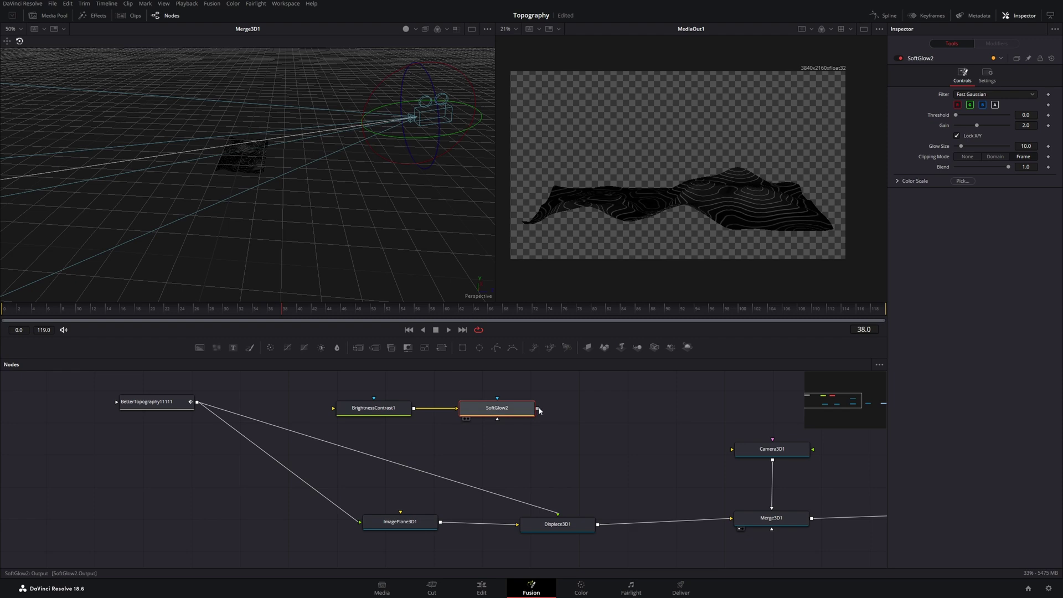
{"action": "left_click_drag", "start_coordinate": [537, 408], "coordinate": [371, 521]}
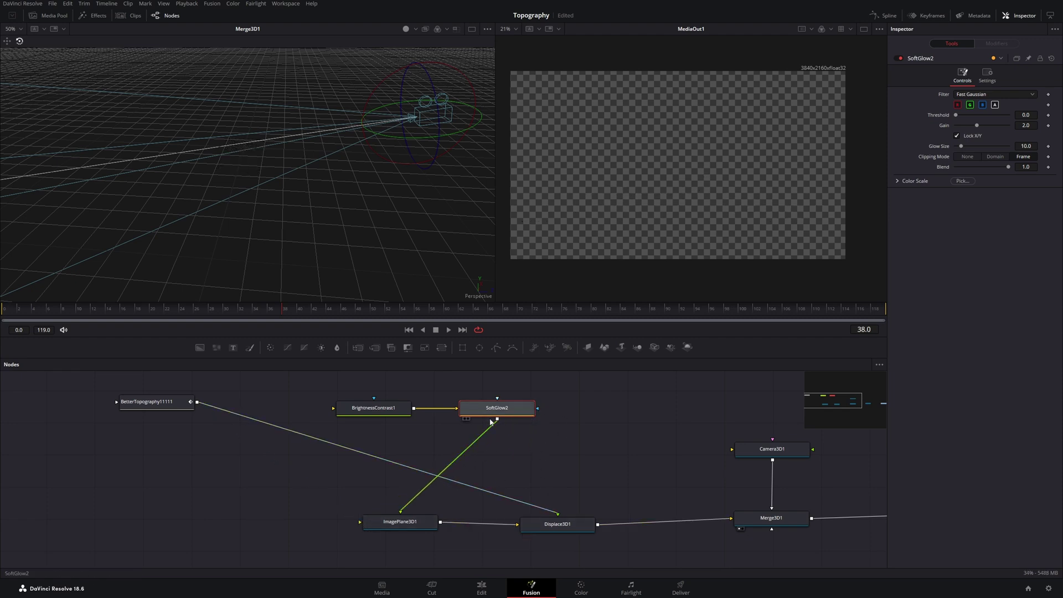
{"action": "left_click_drag", "start_coordinate": [497, 419], "coordinate": [556, 516]}
{"action": "left_click_drag", "start_coordinate": [497, 419], "coordinate": [558, 515]}
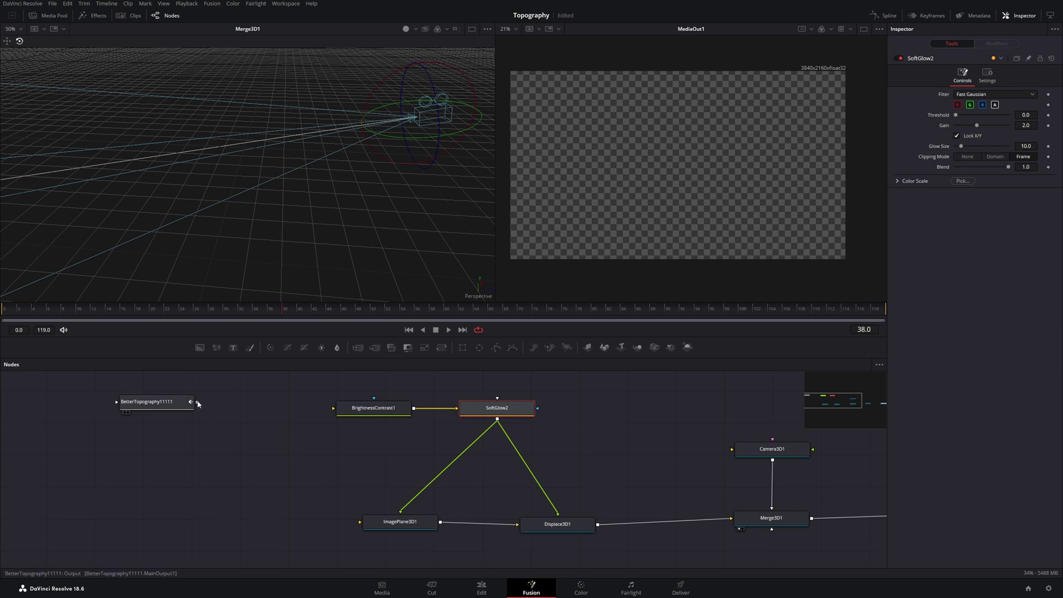
Connect BetterTopography's output into the Brightness Contrast node
{"action": "left_click_drag", "start_coordinate": [197, 402], "coordinate": [245, 445]}
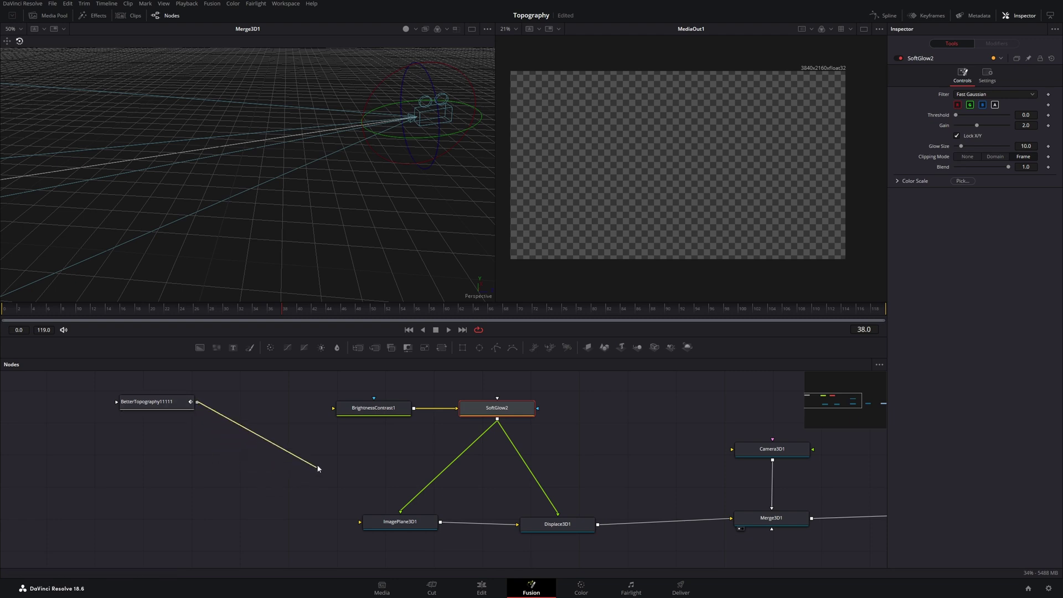
{"action": "left_click_drag", "start_coordinate": [263, 481], "coordinate": [335, 410]}
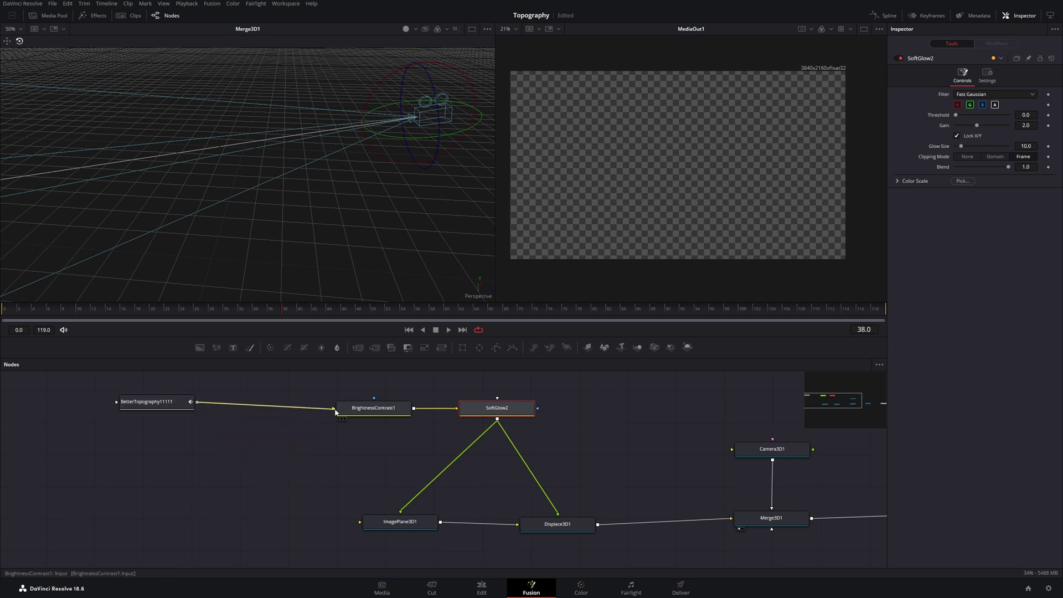
{"action": "left_click_drag", "start_coordinate": [163, 404], "coordinate": [232, 413]}
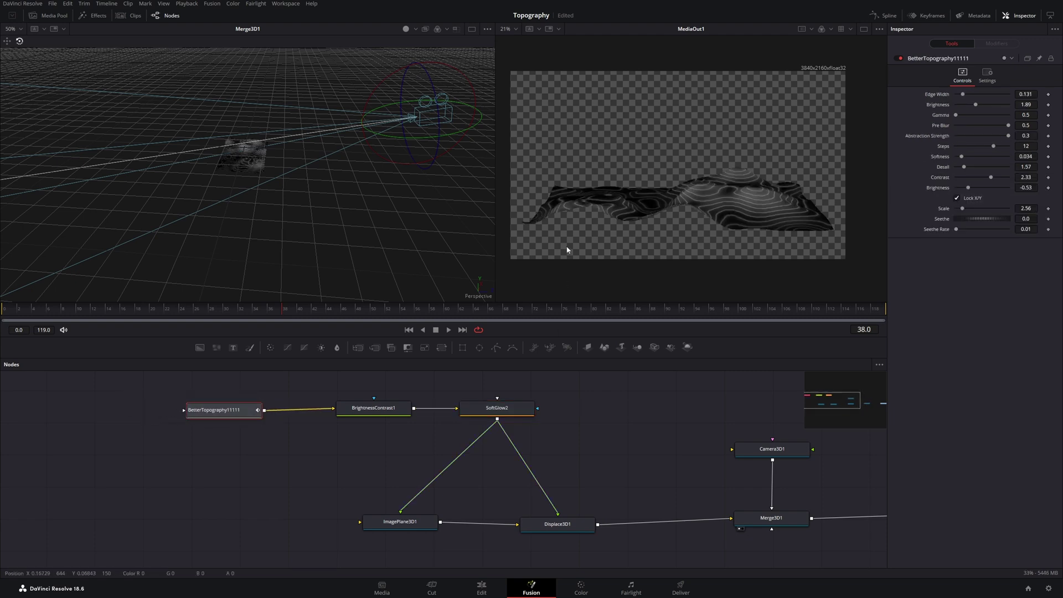
{"action": "scroll", "coordinate": [247, 159], "scroll_direction": "up", "scroll_amount": 5}
{"action": "scroll", "coordinate": [249, 189], "scroll_direction": "down", "scroll_amount": 2}
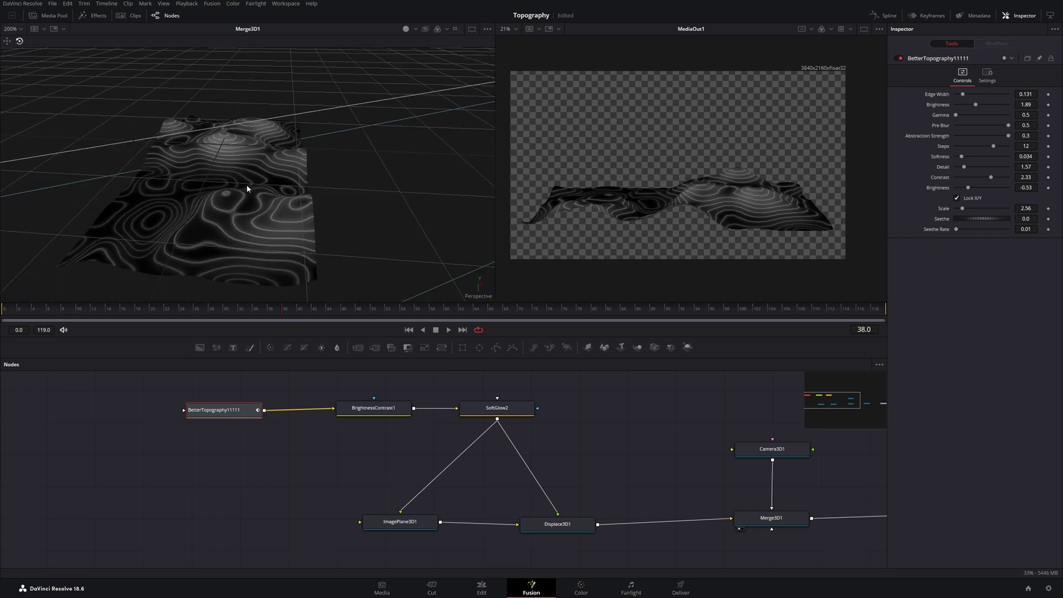
Set BrightnessContrast1 to Lift -0.105, Gain 1.078 and Contrast 0.053
{"action": "left_click", "coordinate": [376, 415]}
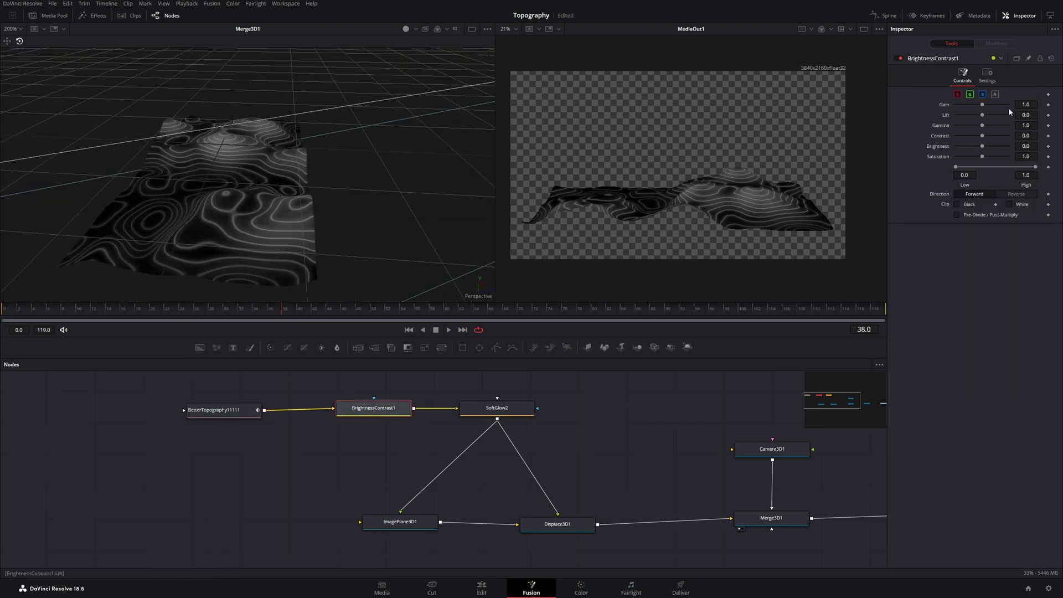
{"action": "left_click_drag", "start_coordinate": [982, 115], "coordinate": [979, 115]}
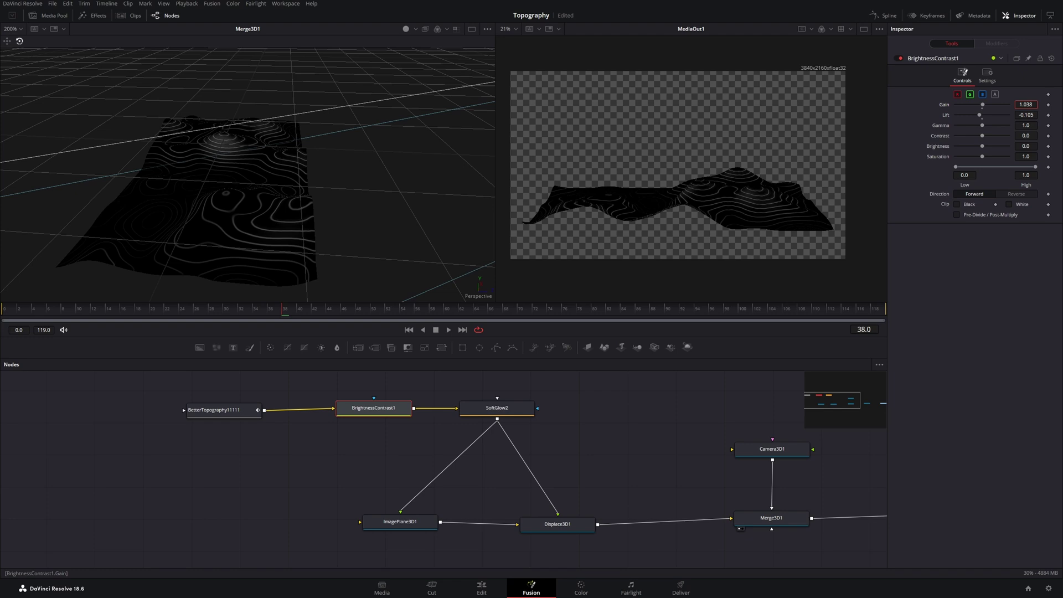
{"action": "left_click_drag", "start_coordinate": [1026, 104], "coordinate": [1027, 136]}
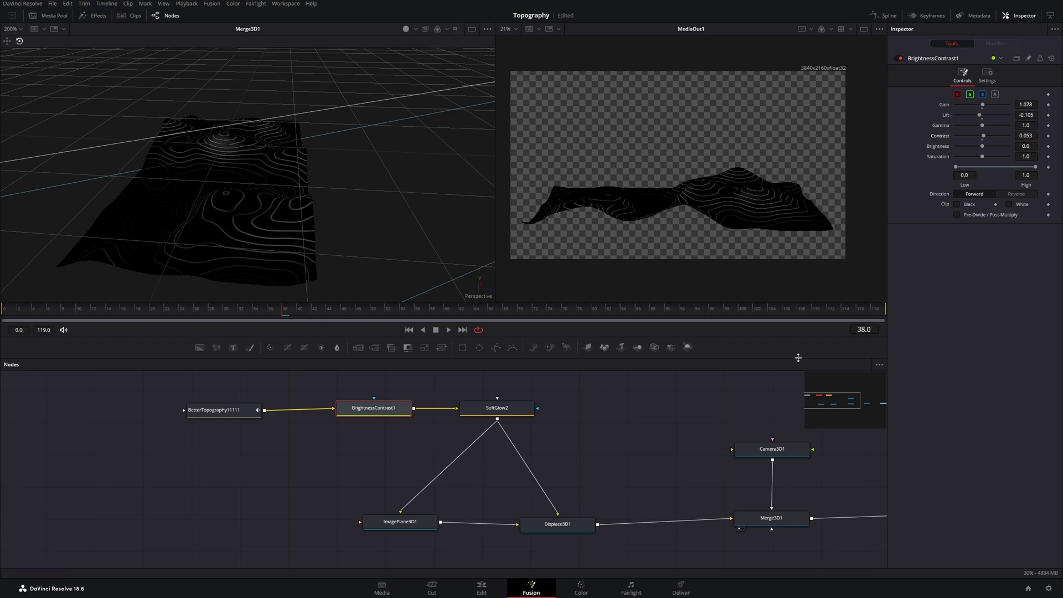
Raise the camera and tilt it so the dark contour terrain fills the frame
{"action": "scroll", "coordinate": [618, 420], "scroll_direction": "down", "scroll_amount": 3}
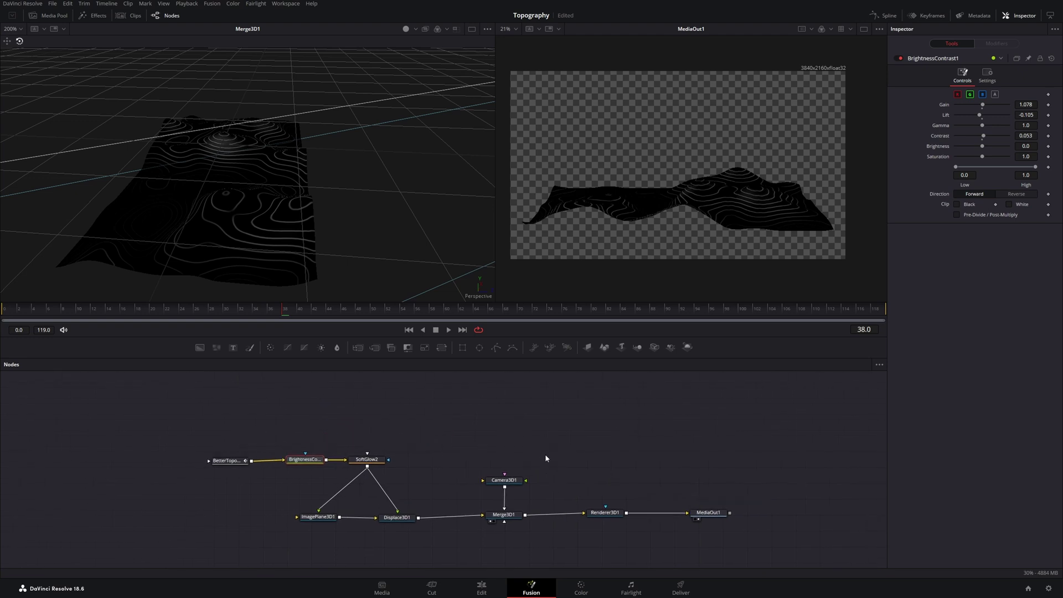
{"action": "scroll", "coordinate": [537, 441], "scroll_direction": "up", "scroll_amount": 2}
{"action": "scroll", "coordinate": [541, 441], "scroll_direction": "down", "scroll_amount": 2}
{"action": "scroll", "coordinate": [390, 233], "scroll_direction": "down", "scroll_amount": 3}
{"action": "mouse_move", "coordinate": [396, 199]}
{"action": "left_mouse_down"}
{"action": "mouse_move", "coordinate": [241, 231]}
{"action": "mouse_move", "coordinate": [310, 165]}
{"action": "left_mouse_up"}
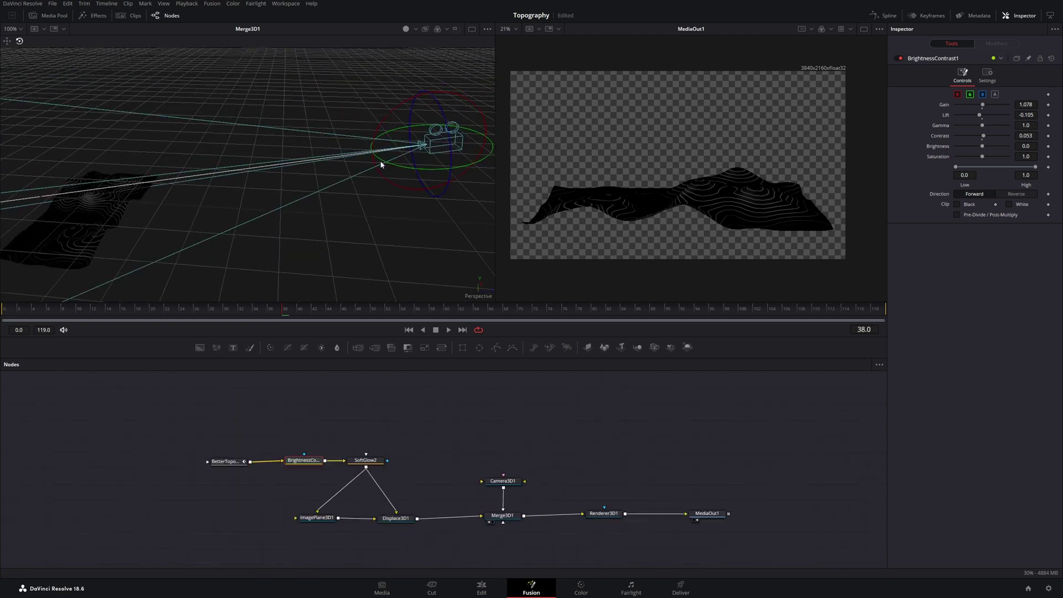
{"action": "left_click", "coordinate": [8, 42]}
{"action": "mouse_move", "coordinate": [435, 135]}
{"action": "left_mouse_down"}
{"action": "mouse_move", "coordinate": [441, 122]}
{"action": "mouse_move", "coordinate": [427, 123]}
{"action": "left_mouse_up"}
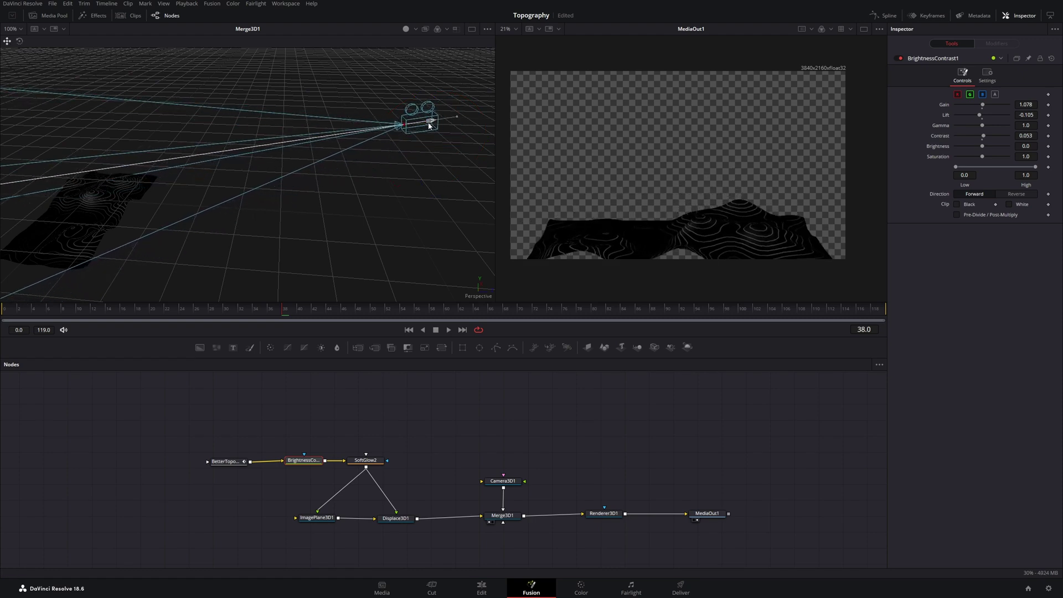
{"action": "left_click", "coordinate": [19, 40]}
{"action": "left_click_drag", "start_coordinate": [383, 88], "coordinate": [368, 93]}
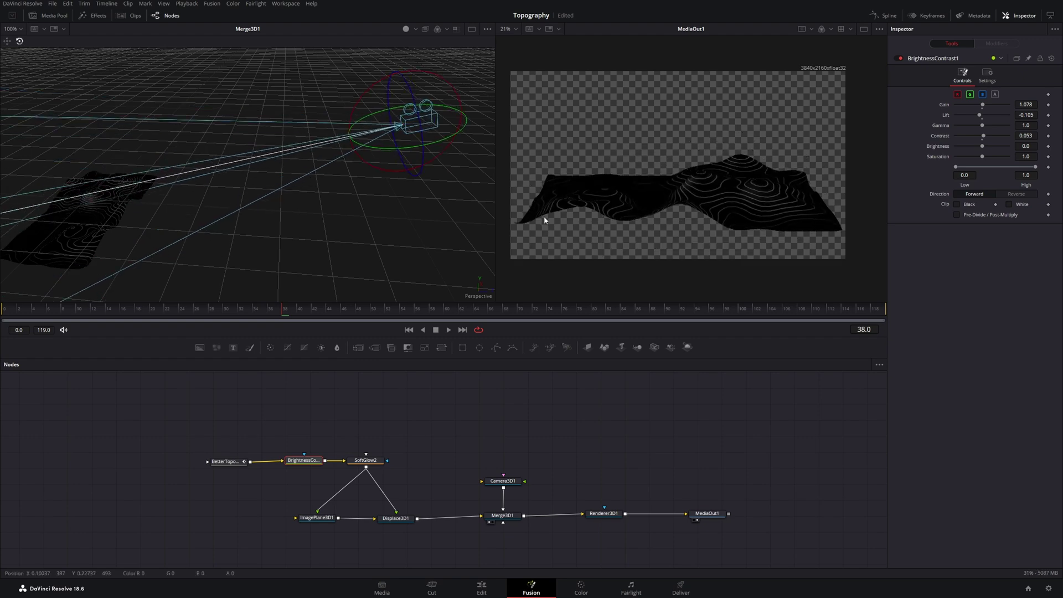
{"action": "left_click_drag", "start_coordinate": [490, 426], "coordinate": [645, 412]}
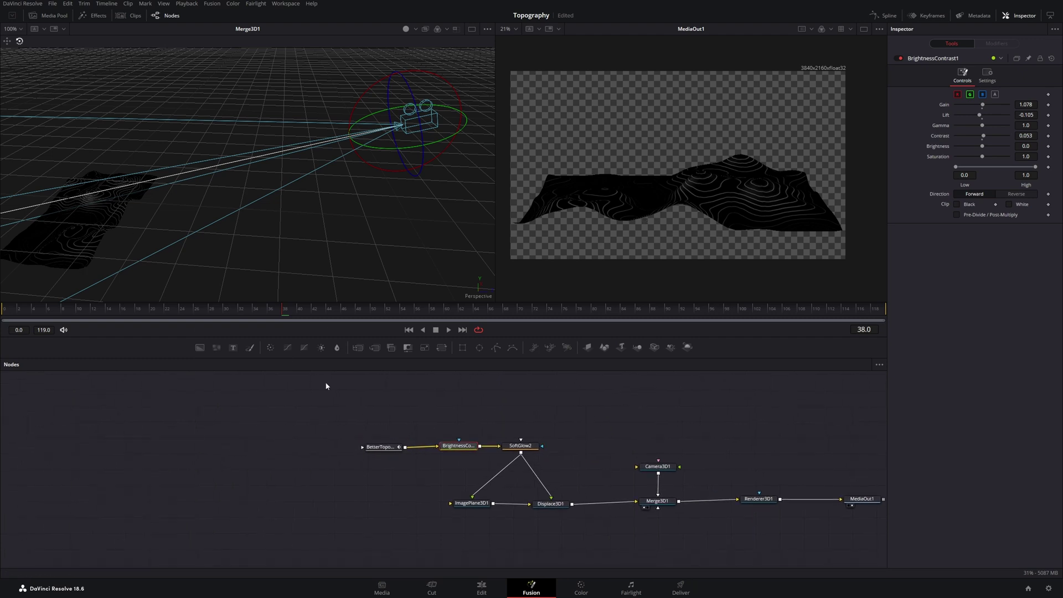
{"action": "left_click_drag", "start_coordinate": [462, 484], "coordinate": [467, 483]}
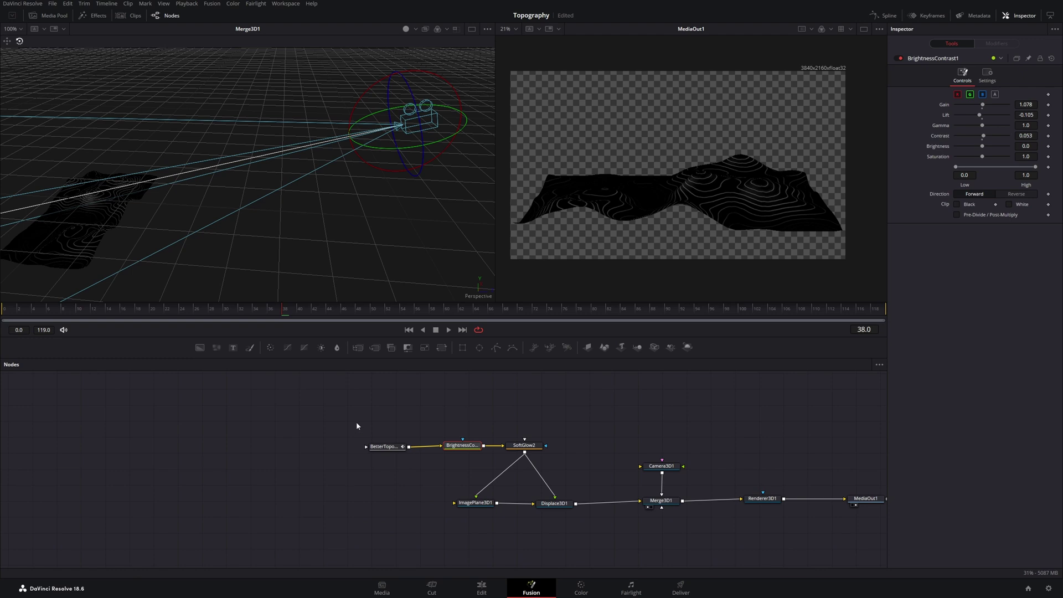
Add a Background node and an Ellipse mask above the topography chain
{"action": "left_click", "coordinate": [387, 447]}
{"action": "left_click_drag", "start_coordinate": [200, 347], "coordinate": [459, 407]}
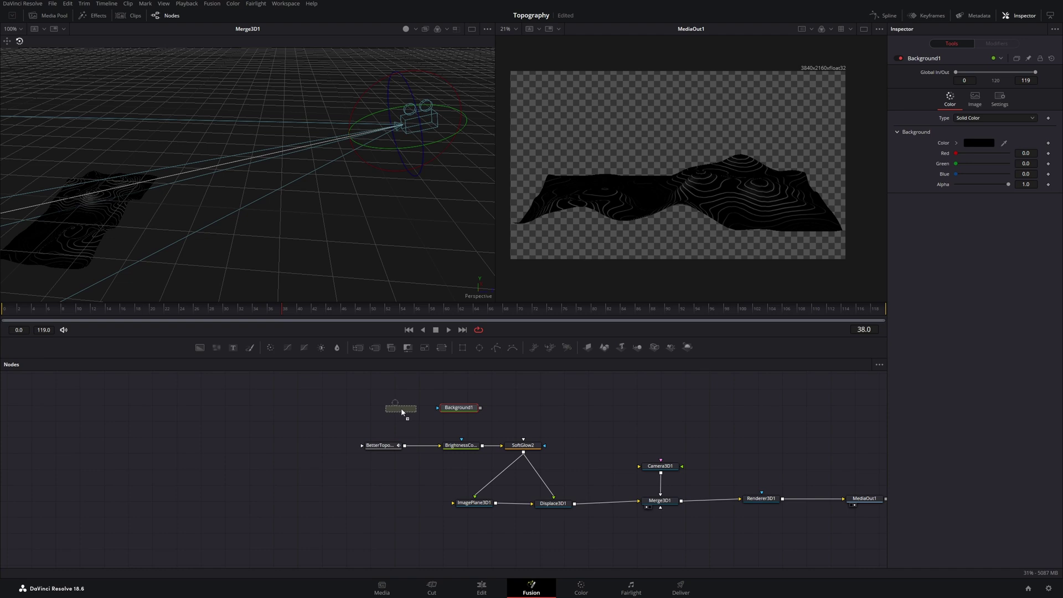
{"action": "mouse_move", "coordinate": [480, 347]}
{"action": "left_mouse_down"}
{"action": "mouse_move", "coordinate": [418, 411]}
{"action": "mouse_move", "coordinate": [434, 410]}
{"action": "left_mouse_up"}
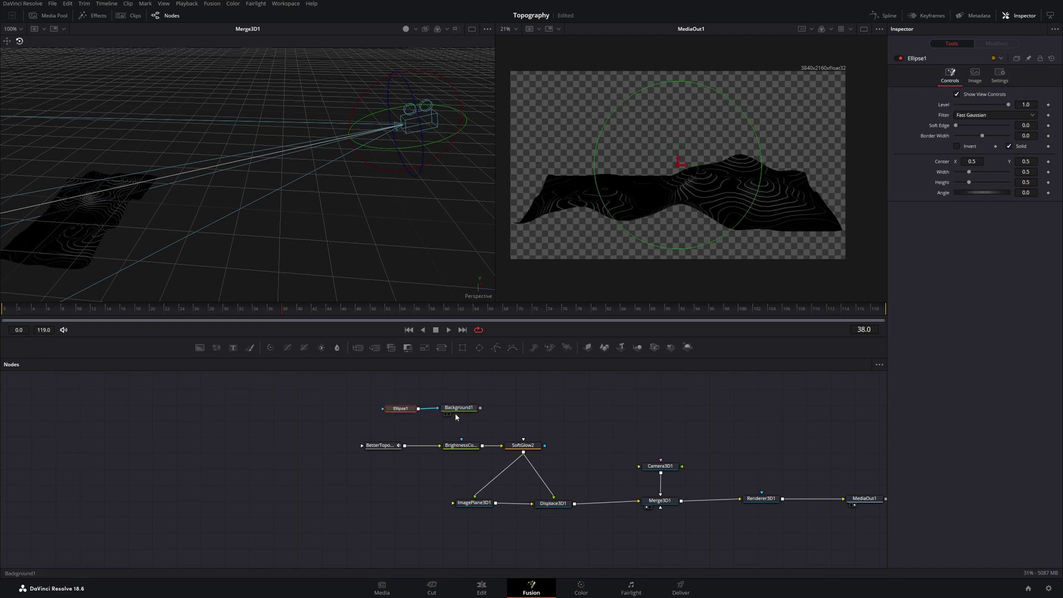
{"action": "left_click", "coordinate": [459, 408]}
{"action": "left_click", "coordinate": [400, 408]}
Merge Background1 as Merge1's foreground and feed Merge1 into Displace3D1 instead of SoftGlow2
{"action": "mouse_move", "coordinate": [544, 425]}
{"action": "left_mouse_down"}
{"action": "mouse_move", "coordinate": [474, 455]}
{"action": "mouse_move", "coordinate": [373, 458]}
{"action": "left_mouse_up"}
{"action": "mouse_move", "coordinate": [528, 450]}
{"action": "left_mouse_down"}
{"action": "mouse_move", "coordinate": [353, 451]}
{"action": "mouse_move", "coordinate": [417, 452]}
{"action": "left_mouse_up"}
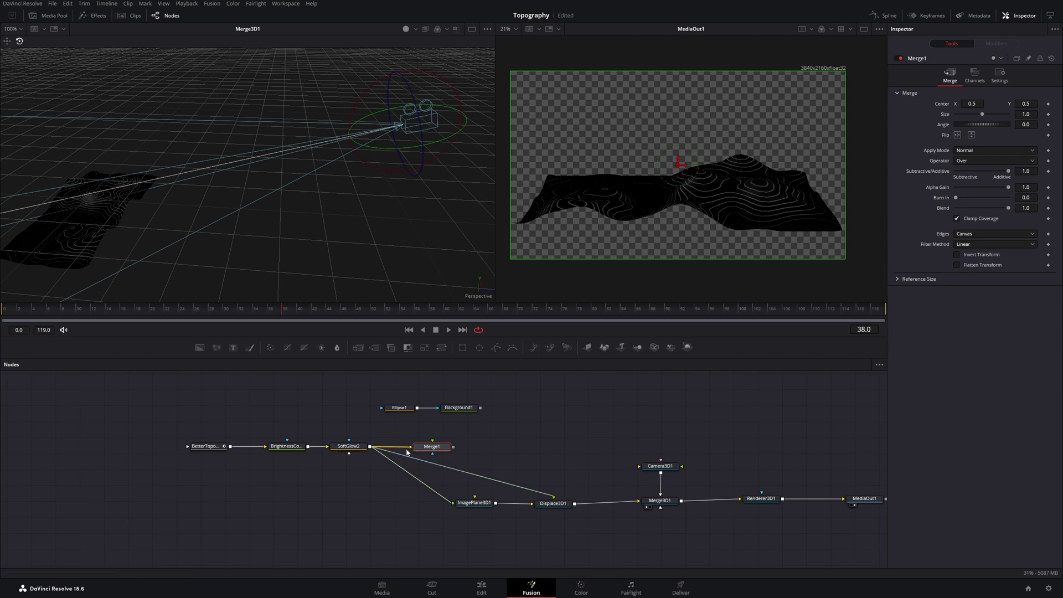
{"action": "left_click_drag", "start_coordinate": [425, 449], "coordinate": [422, 455]}
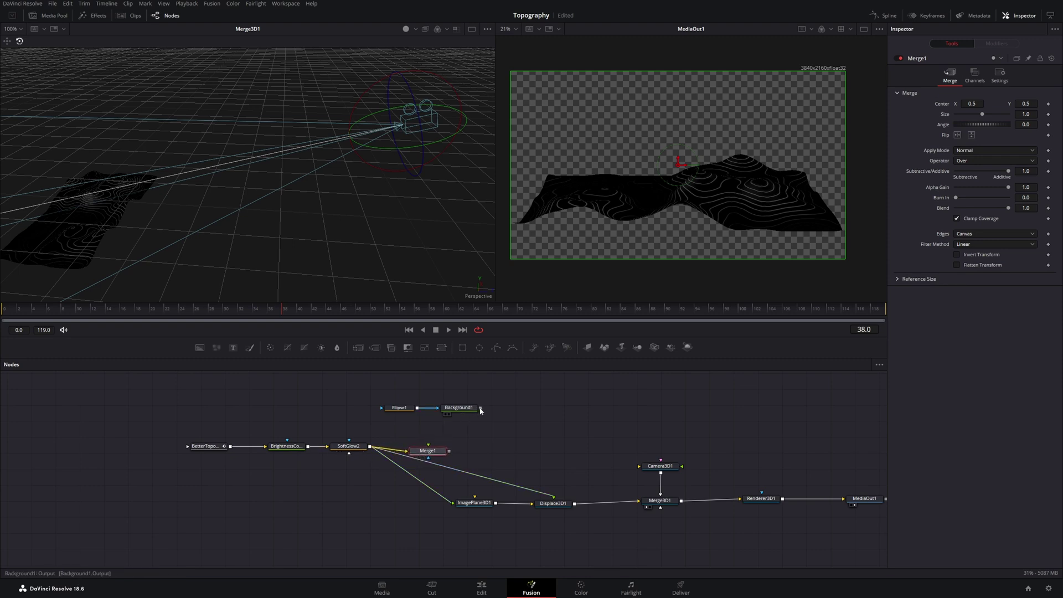
{"action": "left_click_drag", "start_coordinate": [480, 407], "coordinate": [437, 449]}
{"action": "left_click_drag", "start_coordinate": [510, 486], "coordinate": [382, 461]}
{"action": "left_click_drag", "start_coordinate": [455, 449], "coordinate": [555, 501]}
Orbit the 3D view to inspect the reshaped terrain
{"action": "scroll", "coordinate": [497, 469], "scroll_direction": "left", "scroll_amount": 5}
{"action": "scroll", "coordinate": [265, 197], "scroll_direction": "up", "scroll_amount": 5}
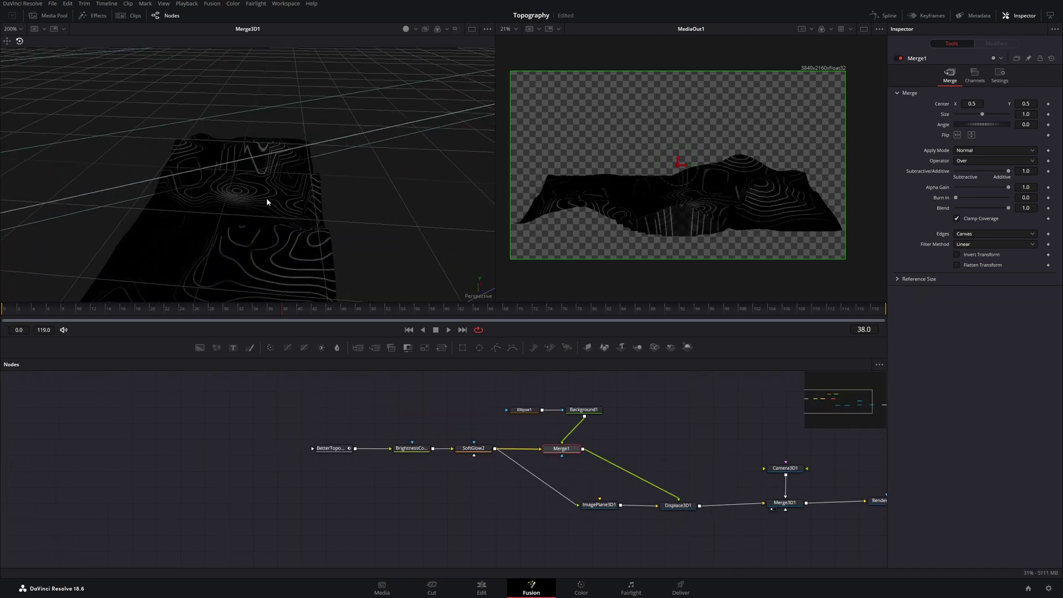
{"action": "scroll", "coordinate": [330, 214], "scroll_direction": "up", "scroll_amount": 2}
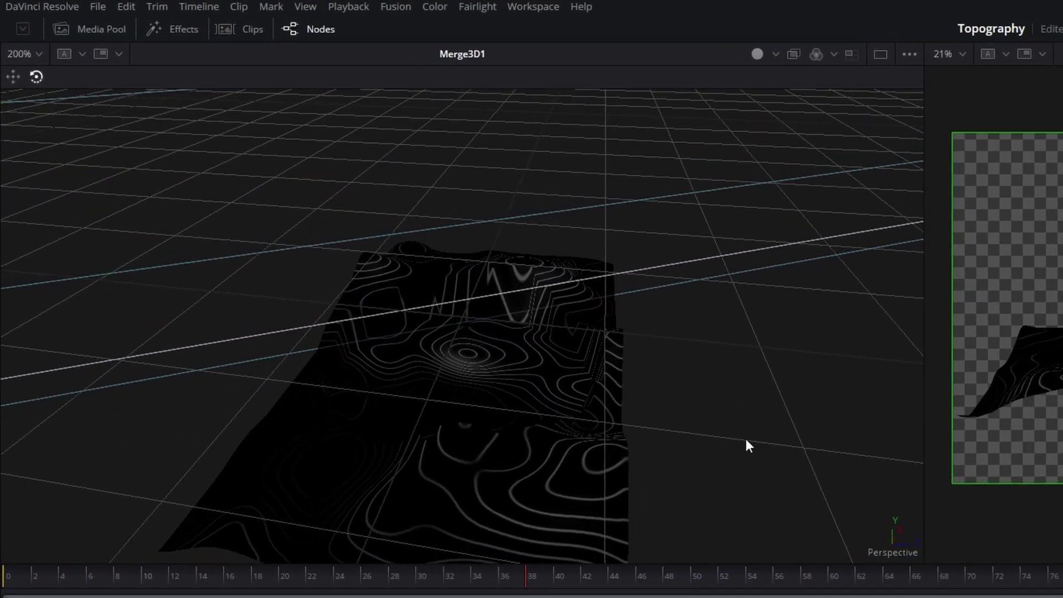
{"action": "left_click_drag", "start_coordinate": [397, 236], "coordinate": [314, 242]}
{"action": "left_click_drag", "start_coordinate": [588, 445], "coordinate": [407, 322]}
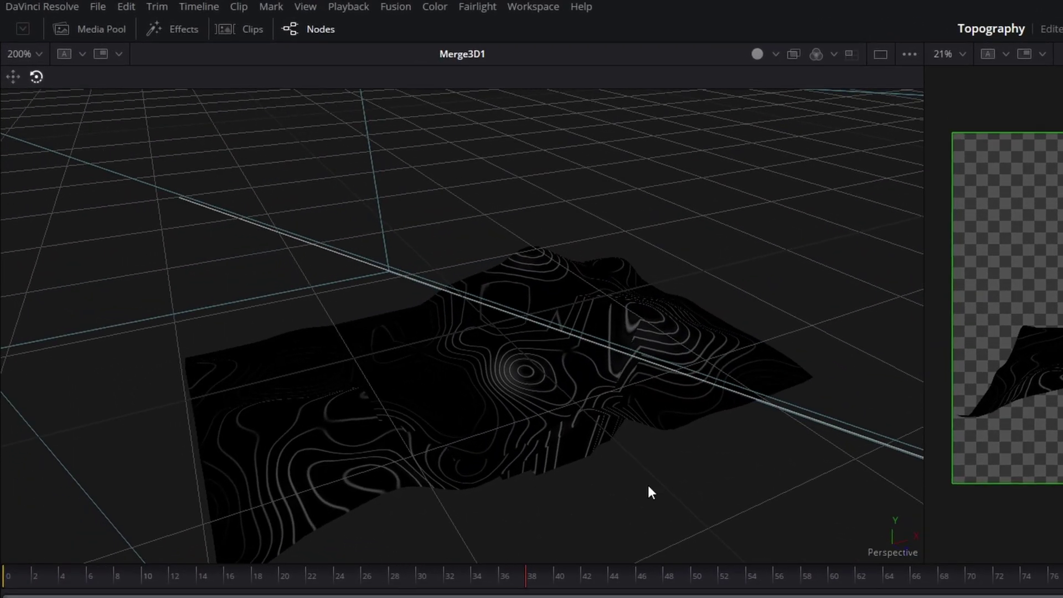
{"action": "mouse_move", "coordinate": [689, 524]}
{"action": "left_mouse_down"}
{"action": "mouse_move", "coordinate": [572, 474]}
{"action": "mouse_move", "coordinate": [434, 491]}
{"action": "mouse_move", "coordinate": [467, 476]}
{"action": "mouse_move", "coordinate": [615, 473]}
{"action": "left_mouse_up"}
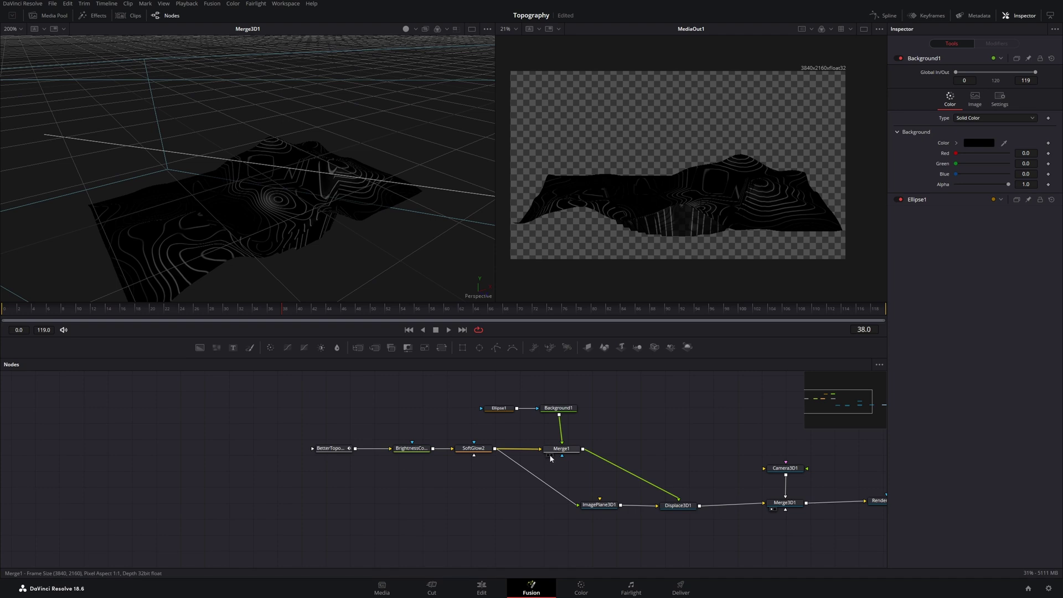
Widen Ellipse1 to 0.945 and invert it, previewing Merge1
{"action": "left_click", "coordinate": [552, 456]}
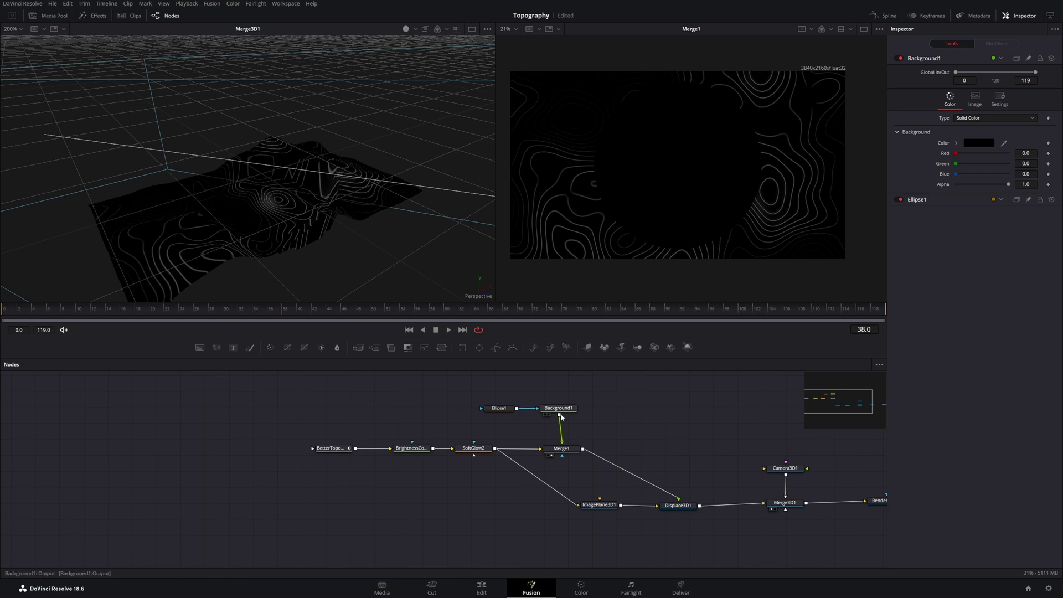
{"action": "left_click", "coordinate": [500, 410]}
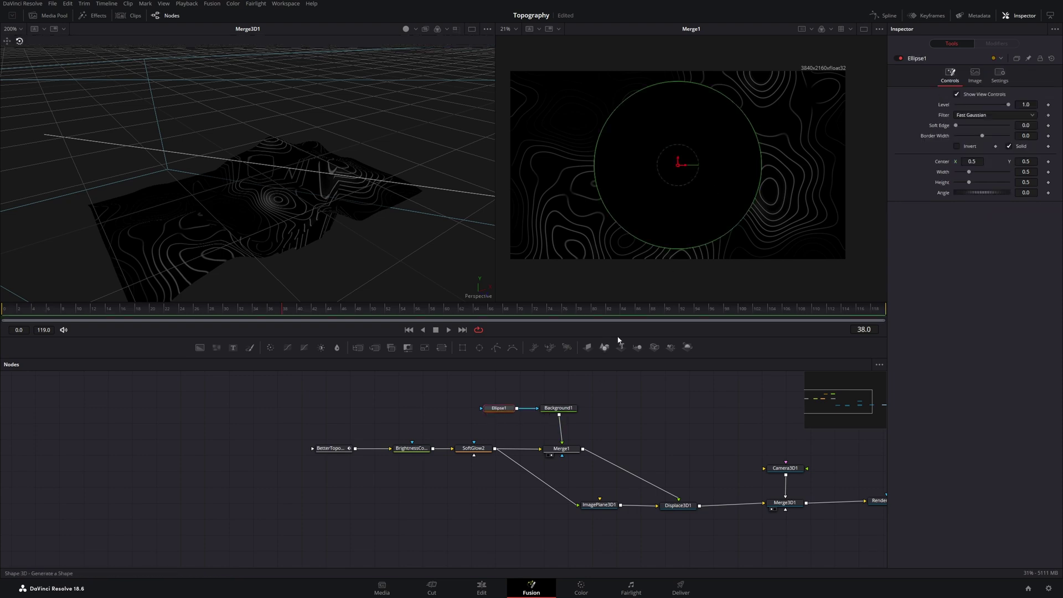
{"action": "left_click_drag", "start_coordinate": [970, 176], "coordinate": [980, 176]}
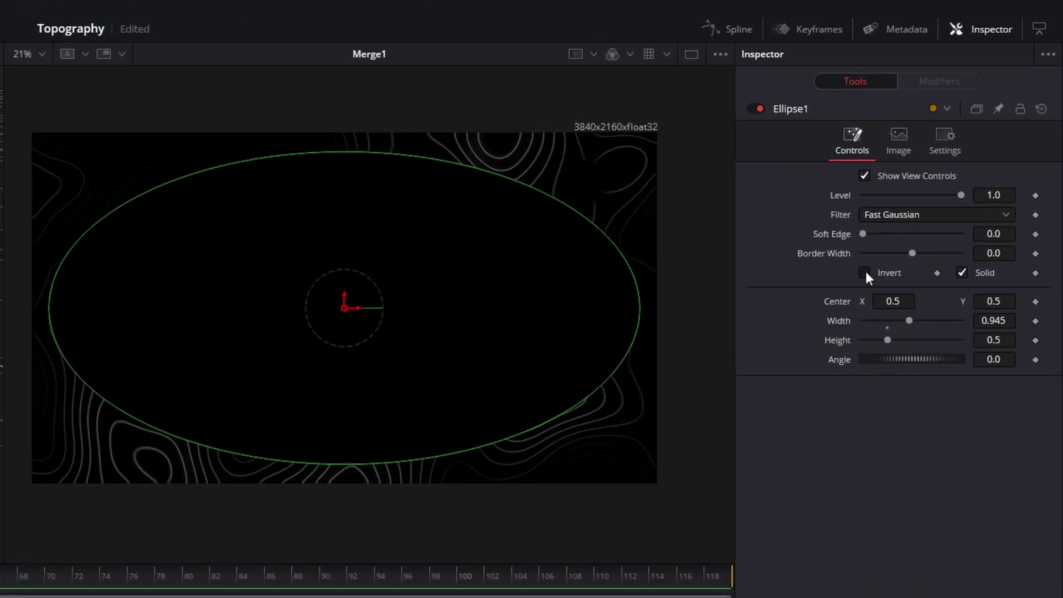
{"action": "left_click", "coordinate": [864, 271]}
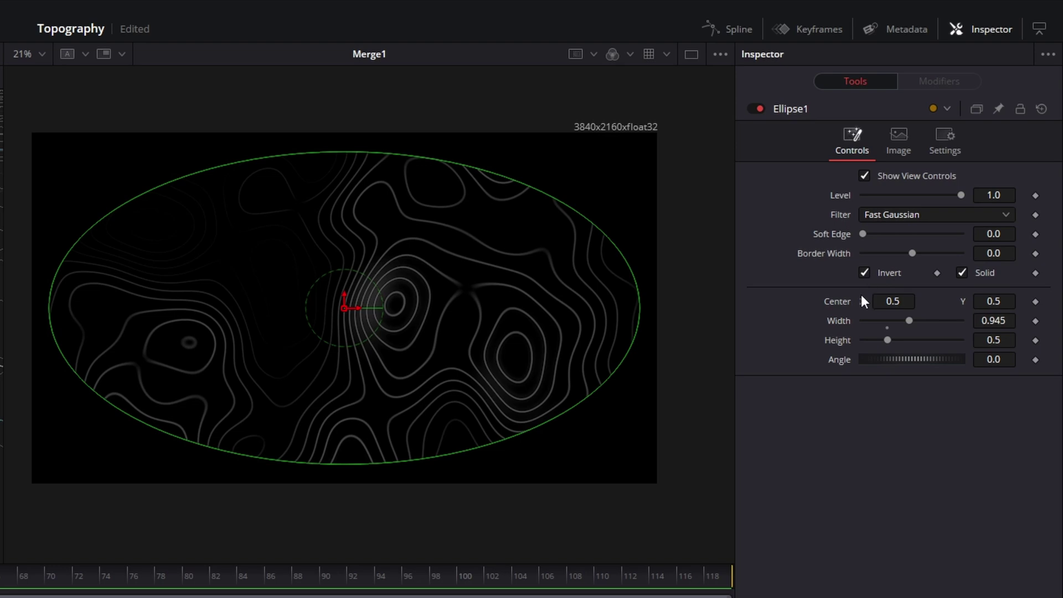
{"action": "mouse_move", "coordinate": [326, 208]}
{"action": "left_mouse_down"}
{"action": "mouse_move", "coordinate": [161, 168]}
{"action": "mouse_move", "coordinate": [367, 200]}
{"action": "mouse_move", "coordinate": [455, 176]}
{"action": "mouse_move", "coordinate": [277, 203]}
{"action": "mouse_move", "coordinate": [261, 221]}
{"action": "mouse_move", "coordinate": [334, 214]}
{"action": "mouse_move", "coordinate": [385, 249]}
{"action": "left_mouse_up"}
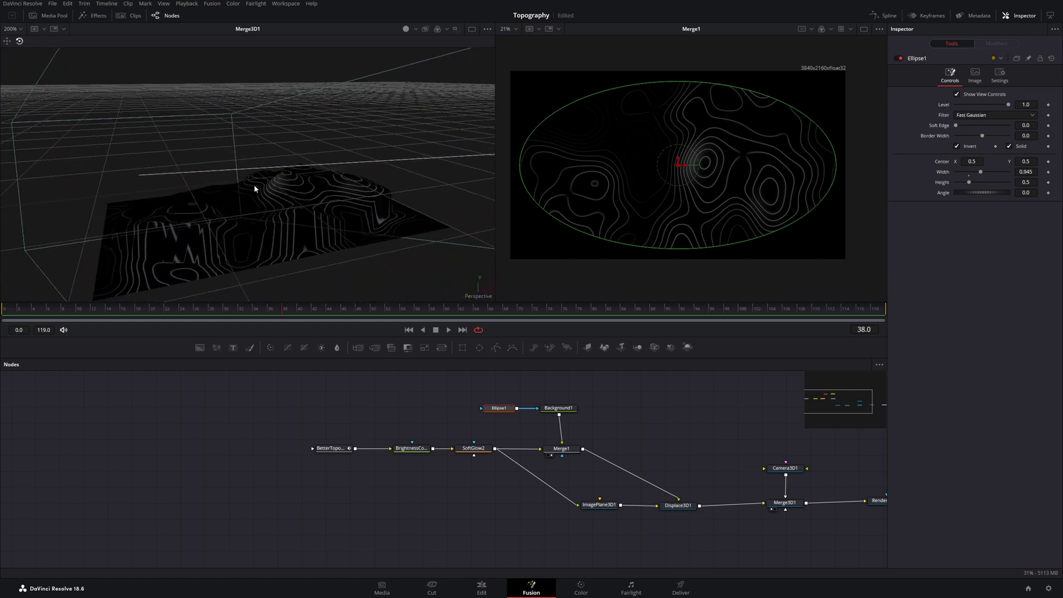
Raise Ellipse1's Soft Edge to 0.2
{"action": "left_click_drag", "start_coordinate": [956, 125], "coordinate": [978, 126]}
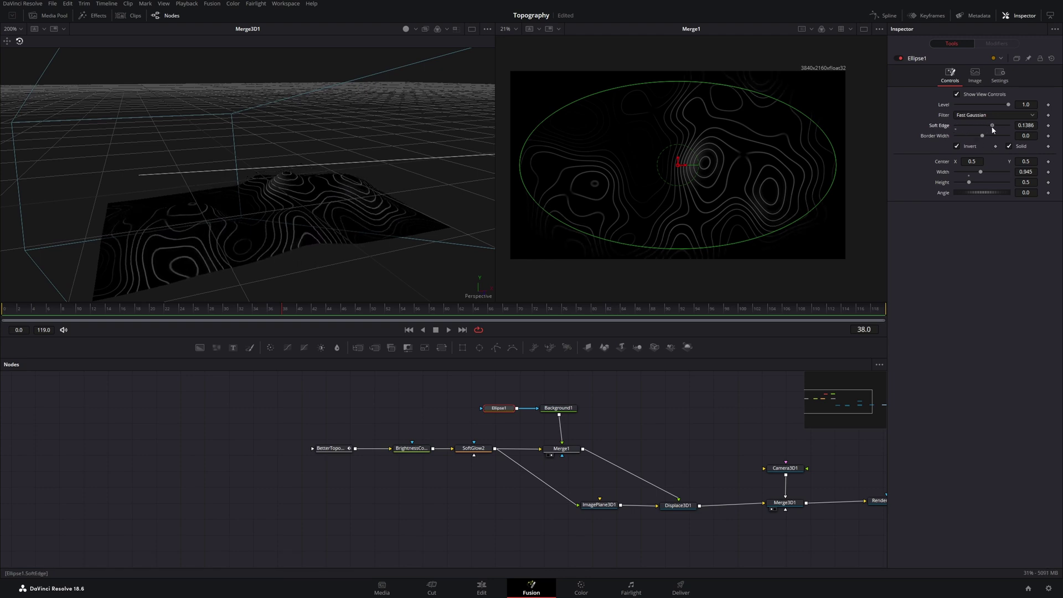
{"action": "left_click_drag", "start_coordinate": [980, 127], "coordinate": [1010, 130]}
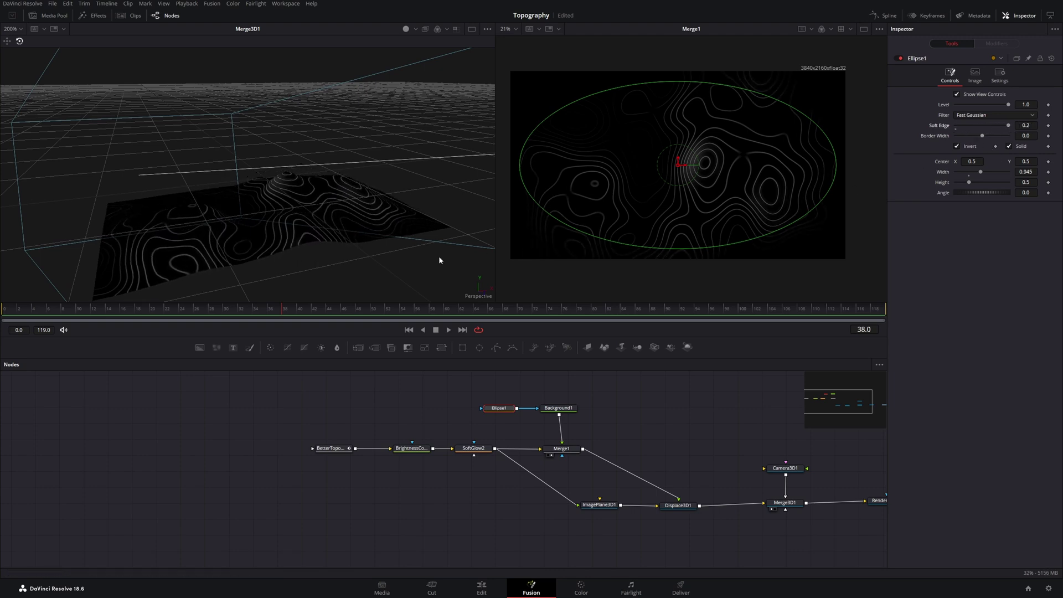
{"action": "mouse_move", "coordinate": [399, 254]}
{"action": "left_mouse_down"}
{"action": "mouse_move", "coordinate": [603, 187]}
{"action": "mouse_move", "coordinate": [170, 250]}
{"action": "mouse_move", "coordinate": [365, 246]}
{"action": "left_mouse_up"}
{"action": "right_click", "coordinate": [393, 242]}
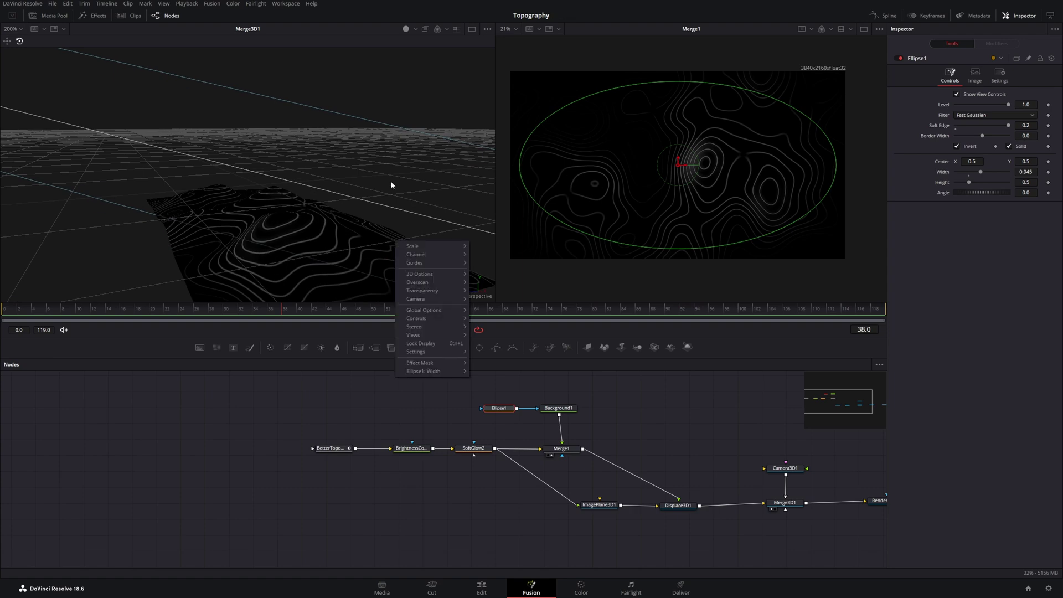
{"action": "mouse_move", "coordinate": [390, 185]}
{"action": "left_mouse_down"}
{"action": "mouse_move", "coordinate": [307, 233]}
{"action": "mouse_move", "coordinate": [433, 251]}
{"action": "left_mouse_up"}
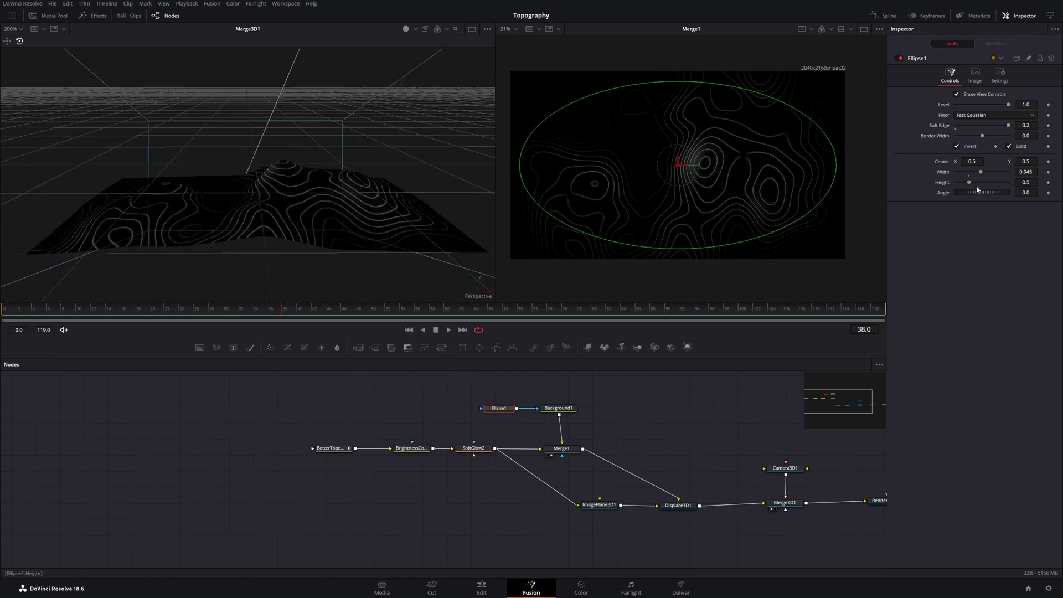
Enlarge the ellipse to 1.134 by 0.661 and lower its level to 0.748
{"action": "mouse_move", "coordinate": [969, 183]}
{"action": "left_mouse_down"}
{"action": "mouse_move", "coordinate": [1005, 175]}
{"action": "mouse_move", "coordinate": [972, 183]}
{"action": "left_mouse_up"}
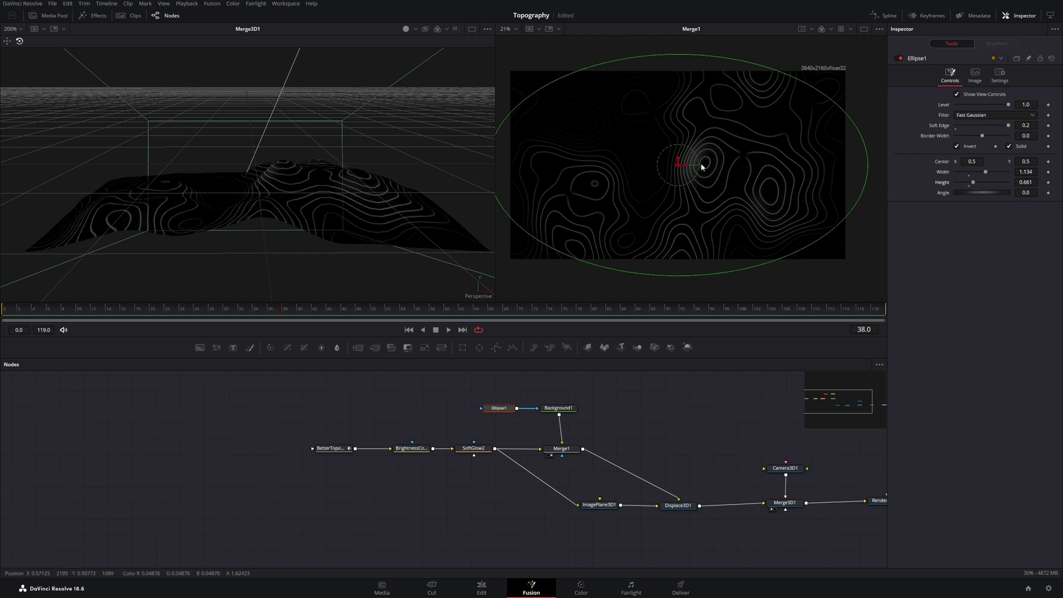
{"action": "mouse_move", "coordinate": [1006, 107]}
{"action": "left_mouse_down"}
{"action": "mouse_move", "coordinate": [988, 106]}
{"action": "mouse_move", "coordinate": [1019, 106]}
{"action": "mouse_move", "coordinate": [909, 101]}
{"action": "mouse_move", "coordinate": [995, 105]}
{"action": "left_mouse_up"}
{"action": "left_click_drag", "start_coordinate": [830, 526], "coordinate": [433, 506]}
{"action": "left_click", "coordinate": [607, 490]}
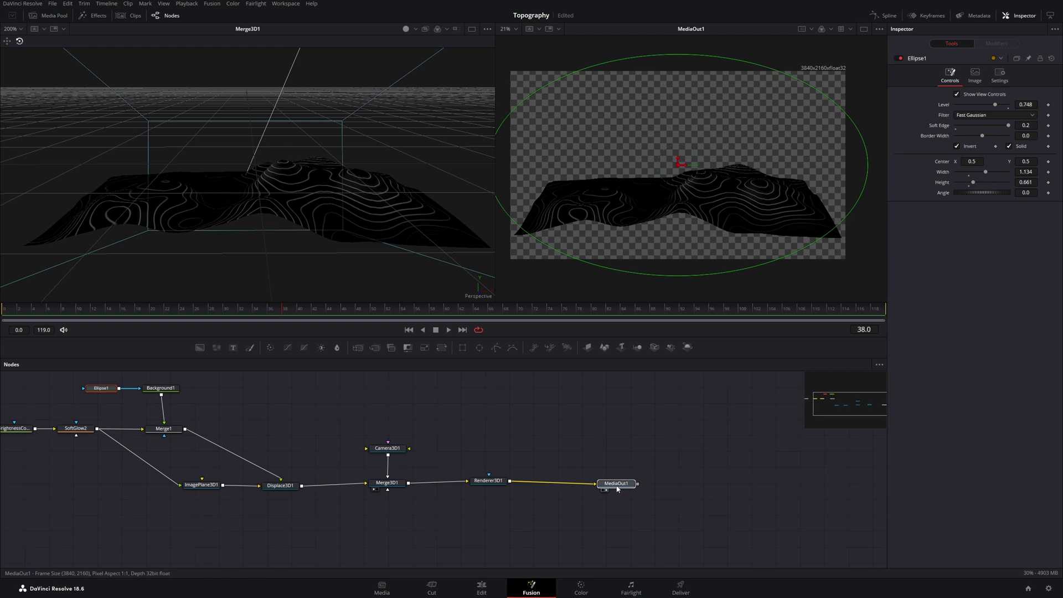
Select ImagePlane3D1 and pull the 3D view back to see the scene
{"action": "left_click", "coordinate": [616, 487]}
{"action": "scroll", "coordinate": [669, 181], "scroll_direction": "down", "scroll_amount": 2}
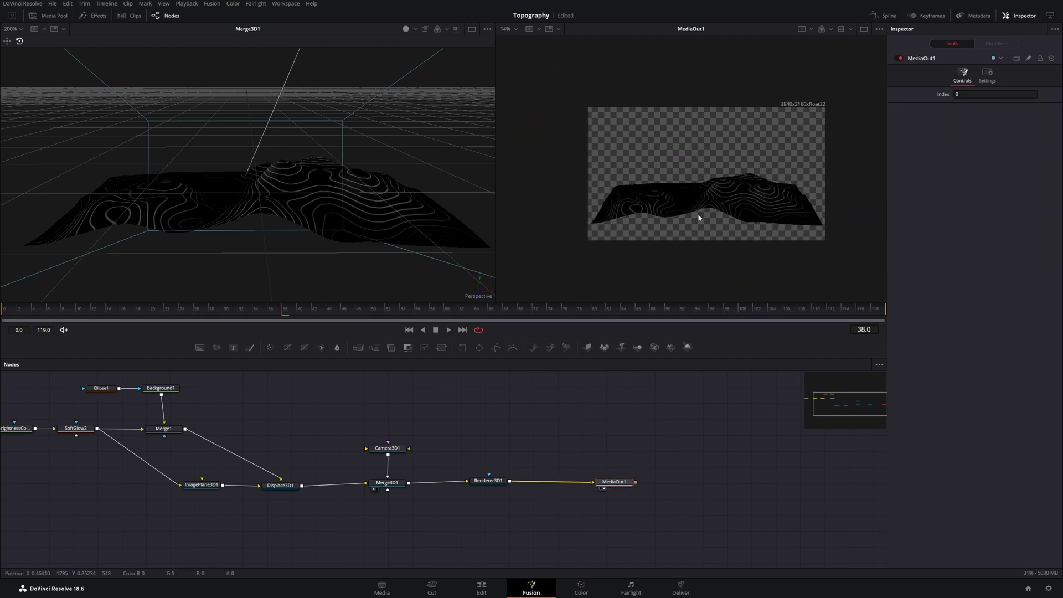
{"action": "left_click_drag", "start_coordinate": [291, 442], "coordinate": [436, 462]}
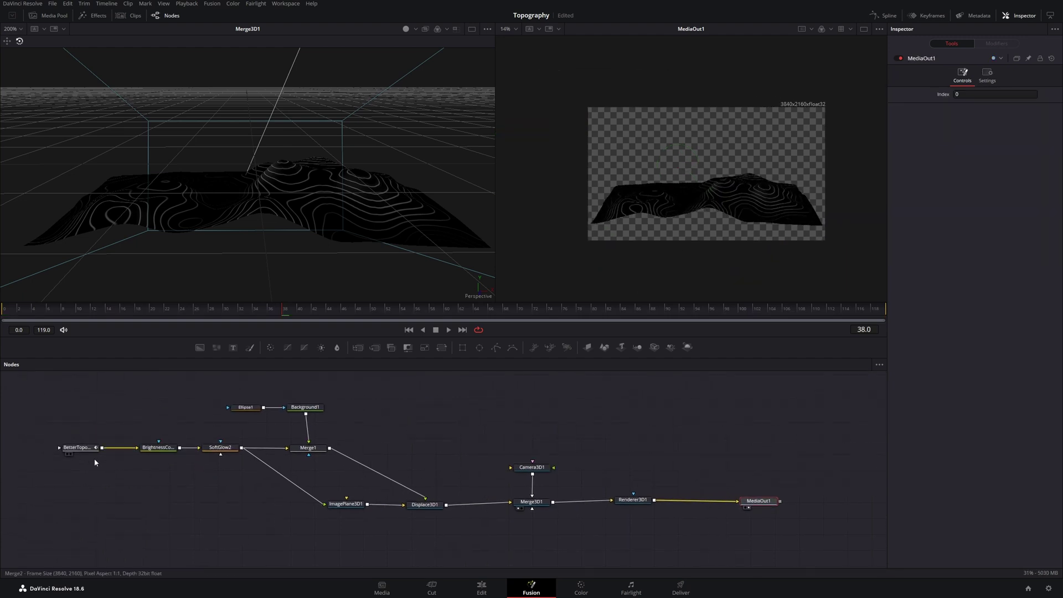
{"action": "left_click", "coordinate": [326, 505]}
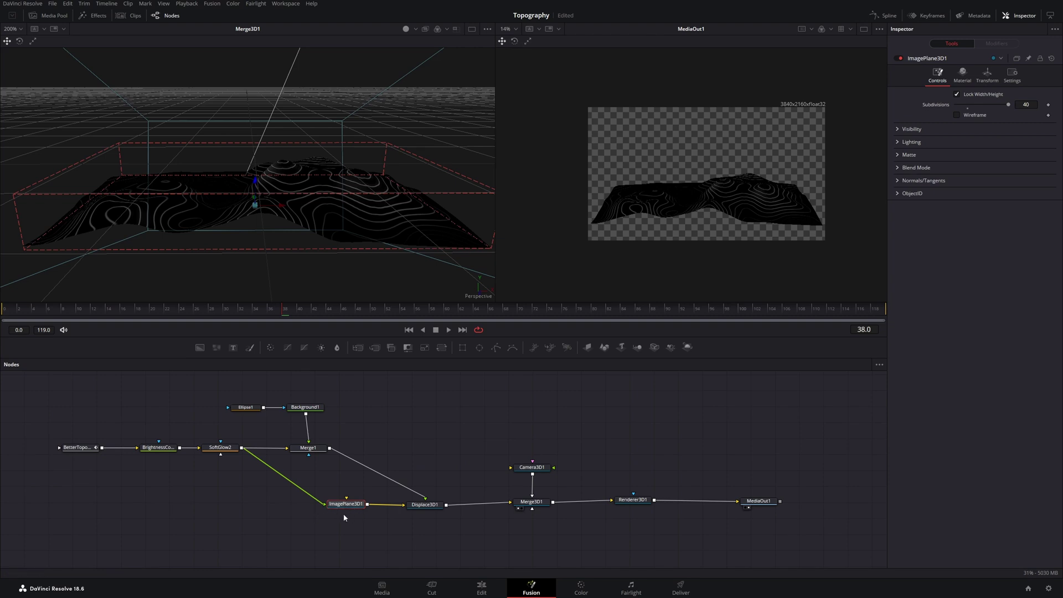
{"action": "scroll", "coordinate": [258, 198], "scroll_direction": "down", "scroll_amount": 5}
{"action": "mouse_move", "coordinate": [291, 214]}
{"action": "left_mouse_down"}
{"action": "mouse_move", "coordinate": [331, 260]}
{"action": "mouse_move", "coordinate": [301, 277]}
{"action": "mouse_move", "coordinate": [249, 263]}
{"action": "mouse_move", "coordinate": [358, 275]}
{"action": "mouse_move", "coordinate": [277, 222]}
{"action": "mouse_move", "coordinate": [223, 243]}
{"action": "mouse_move", "coordinate": [238, 240]}
{"action": "left_mouse_up"}
{"action": "scroll", "coordinate": [243, 209], "scroll_direction": "up", "scroll_amount": 5}
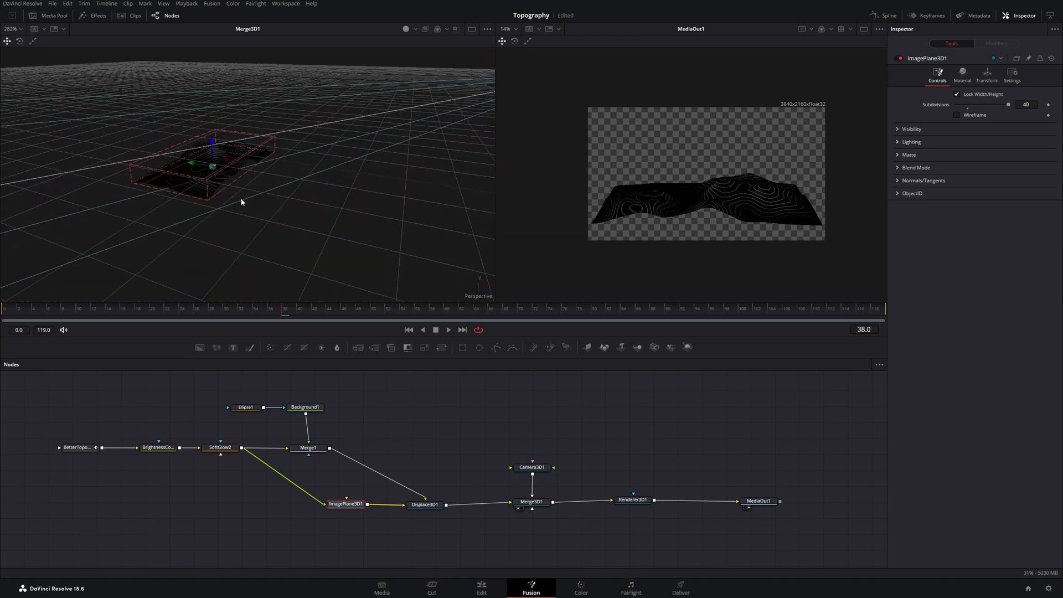
Keyframe Rotation Y at 0 on frame 0 and 336.5 at frame 119
{"action": "left_click", "coordinate": [9, 322]}
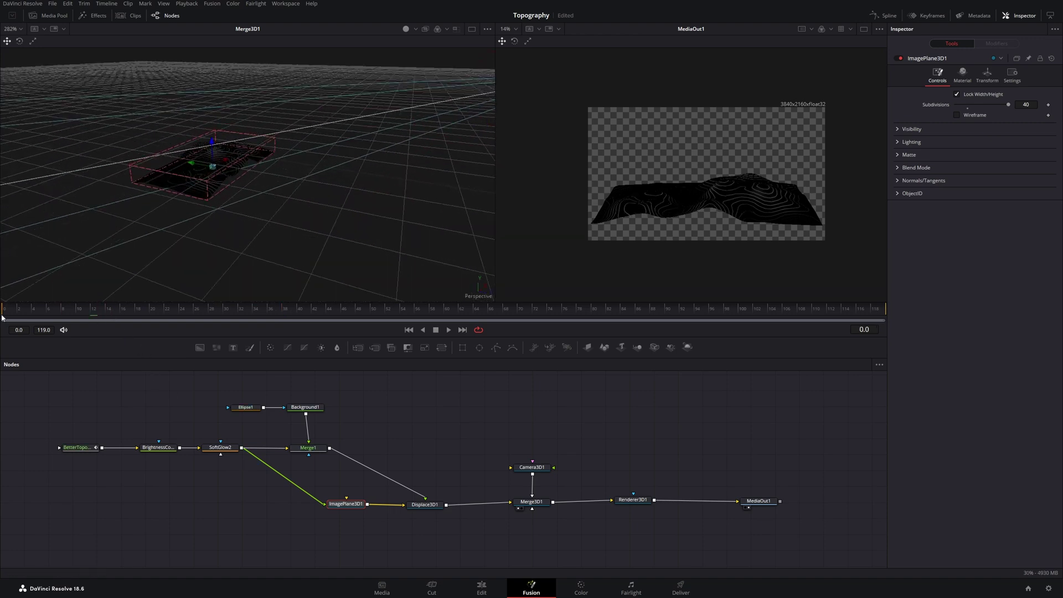
{"action": "left_click", "coordinate": [980, 81]}
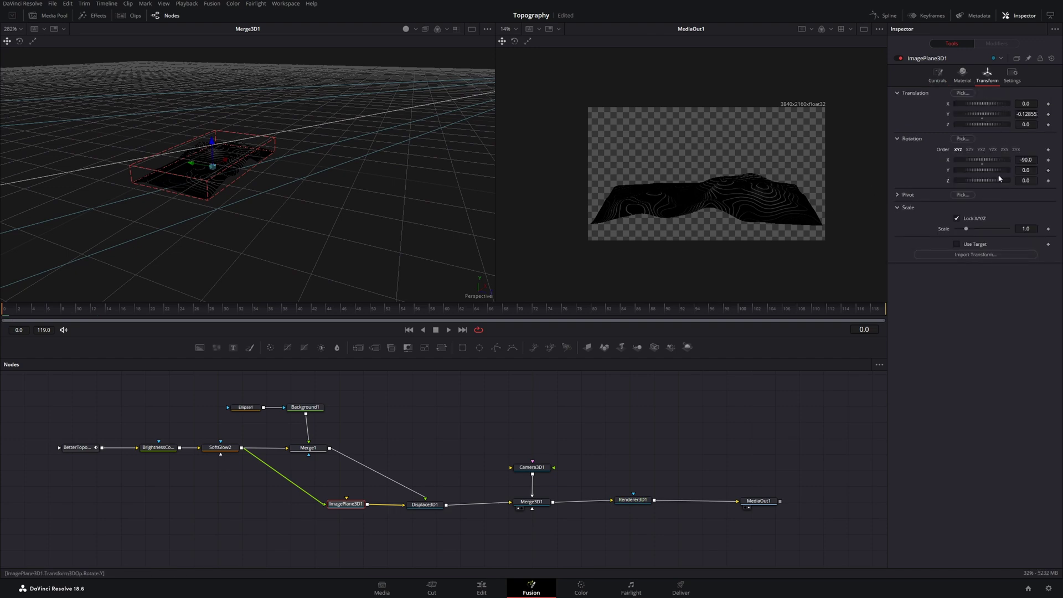
{"action": "left_click", "coordinate": [1048, 170]}
{"action": "left_click_drag", "start_coordinate": [264, 304], "coordinate": [928, 309]}
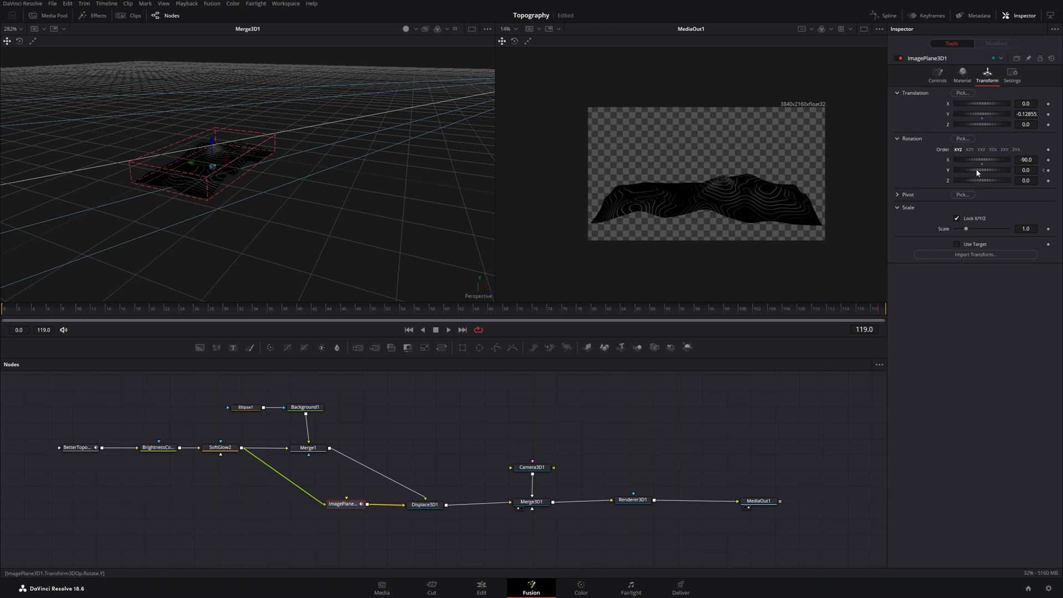
{"action": "left_click_drag", "start_coordinate": [977, 172], "coordinate": [1032, 171]}
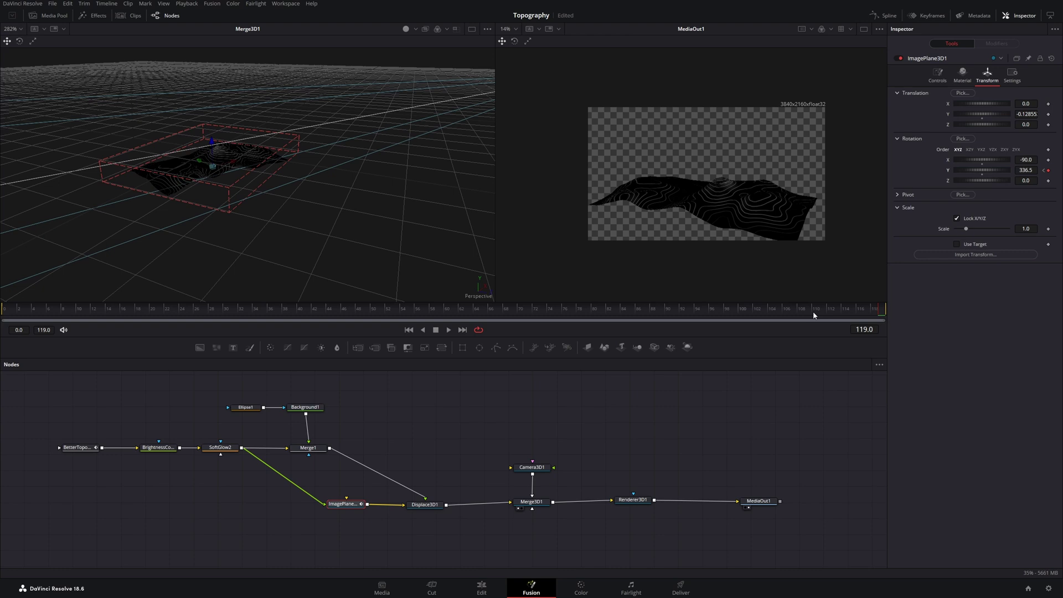
Select Displace3D1 to review its Scale 0.22 and Bias -1.0 settings
{"action": "left_click", "coordinate": [720, 232]}
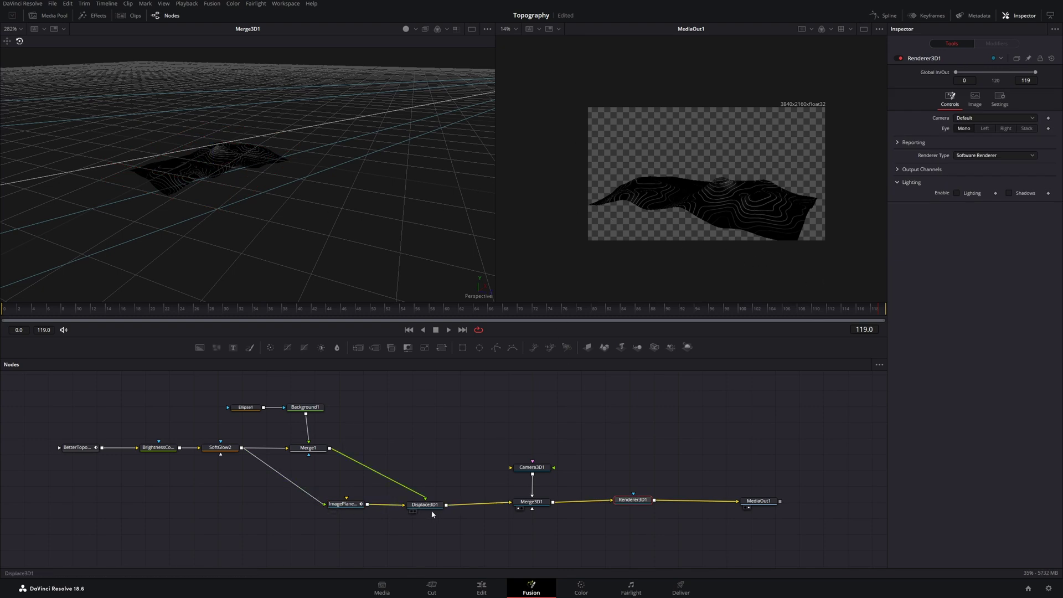
{"action": "left_click_drag", "start_coordinate": [430, 509], "coordinate": [431, 508]}
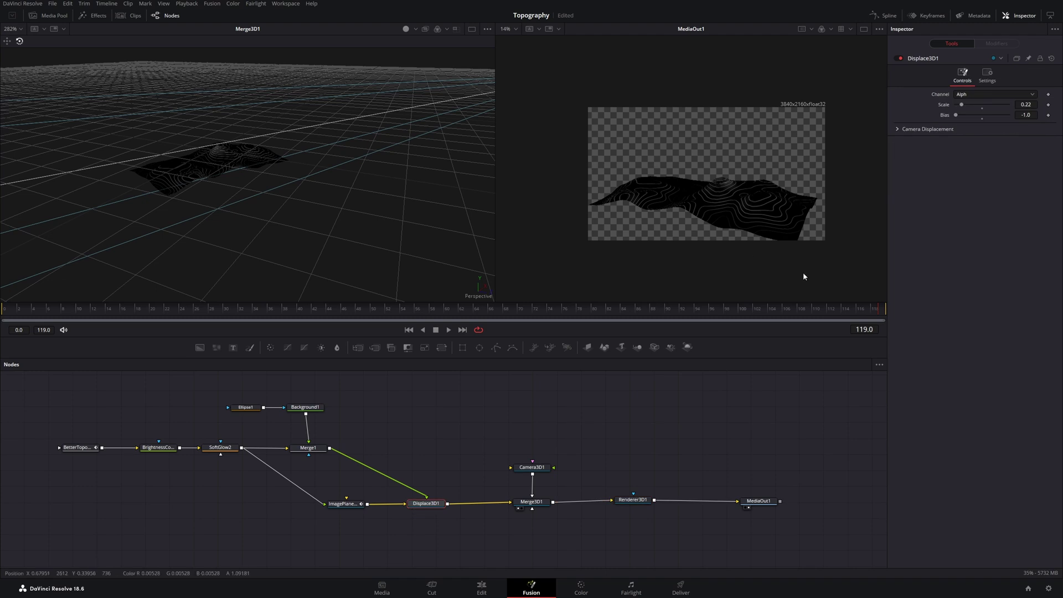
{"action": "left_click_drag", "start_coordinate": [241, 208], "coordinate": [226, 237]}
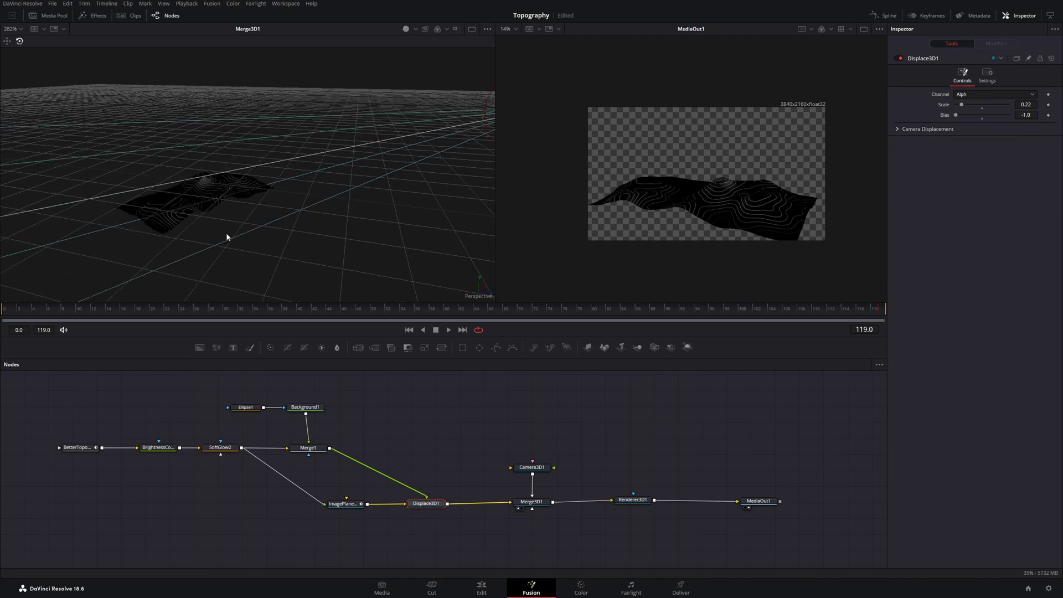
{"action": "left_click", "coordinate": [635, 500]}
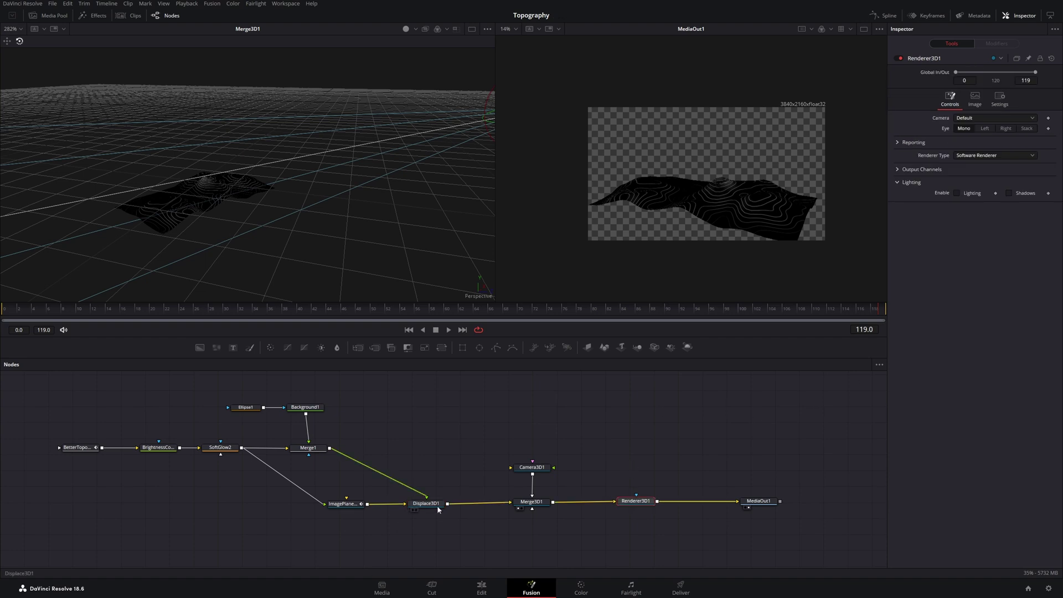
{"action": "left_click_drag", "start_coordinate": [433, 504], "coordinate": [435, 505]}
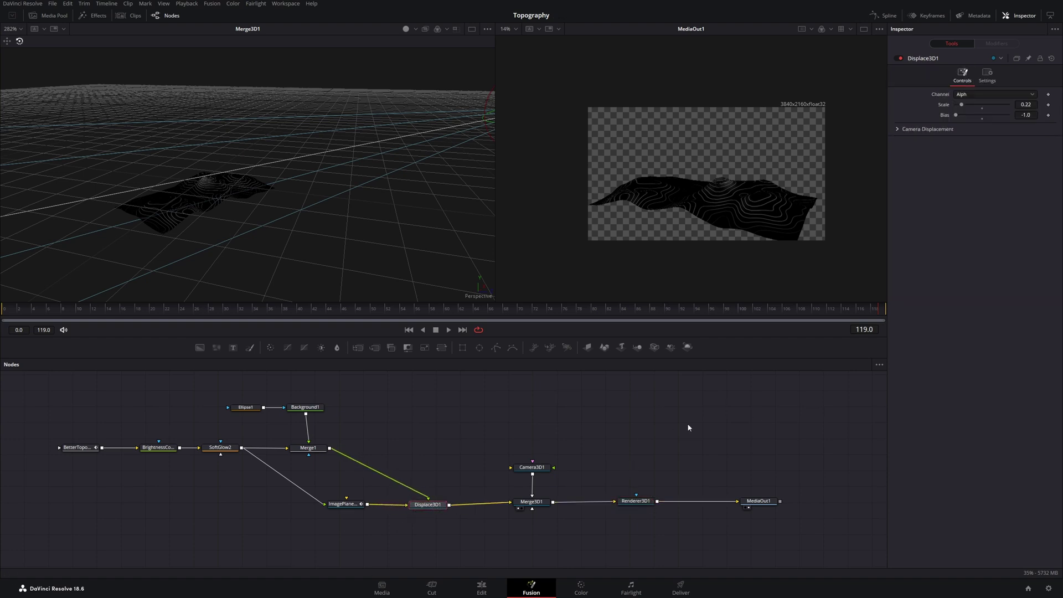